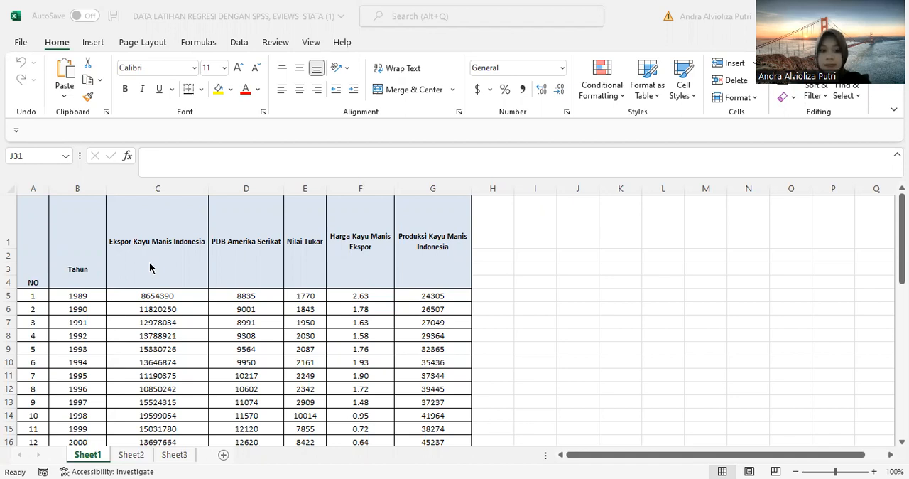
# Step: Examine the header cells PDB Amerika Serikat, Nilai Tukar, Harga Kayu Manis Ekspor and Produksi Kayu Manis Indonesia on Sheet1
pyautogui.click(245, 260)
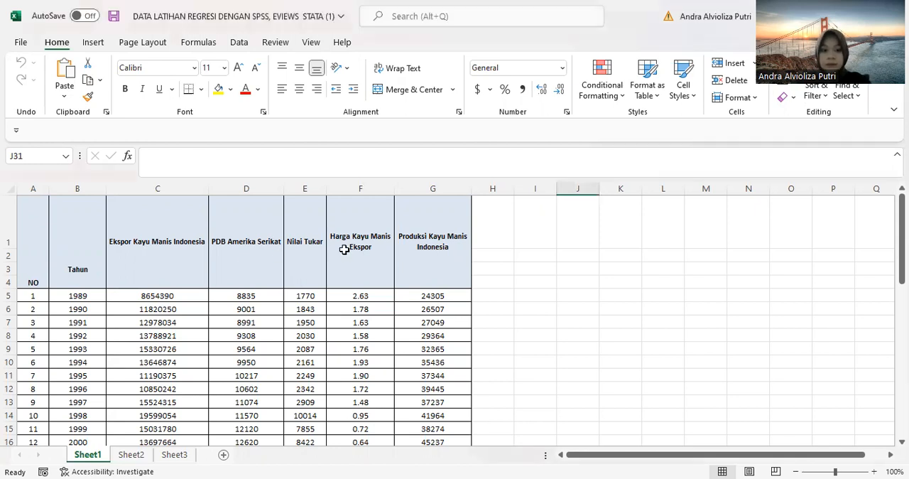
pyautogui.click(302, 266)
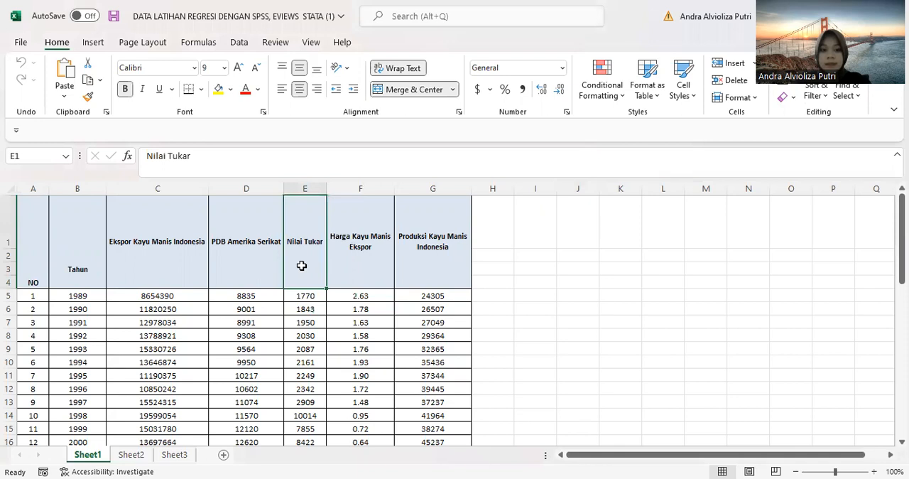
pyautogui.click(351, 262)
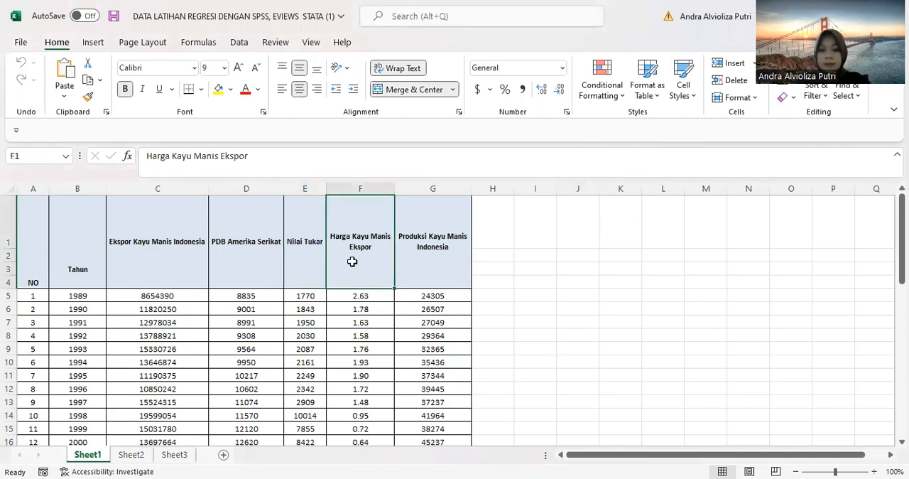
pyautogui.click(441, 252)
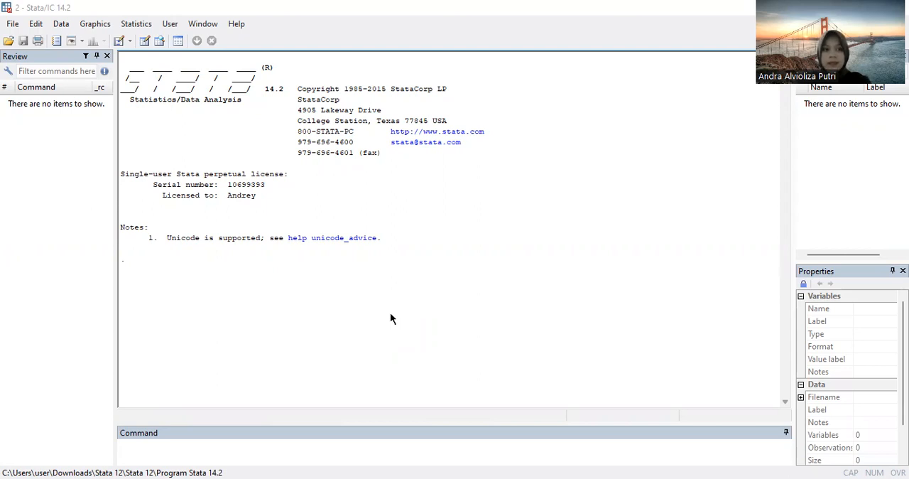
# Step: Switch to Stata and paste the six copied data columns, from year to production, into the empty Data Editor
pyautogui.click(141, 42)
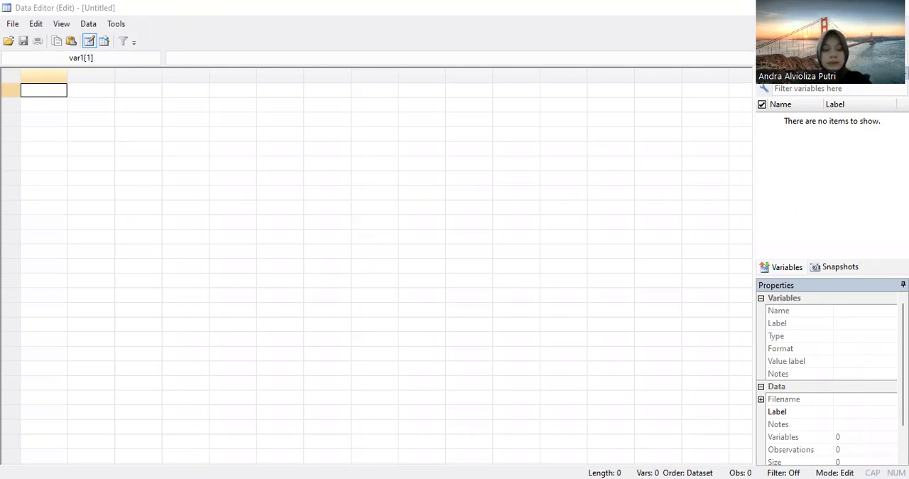
pyautogui.hotkey('ctrl', 'v')
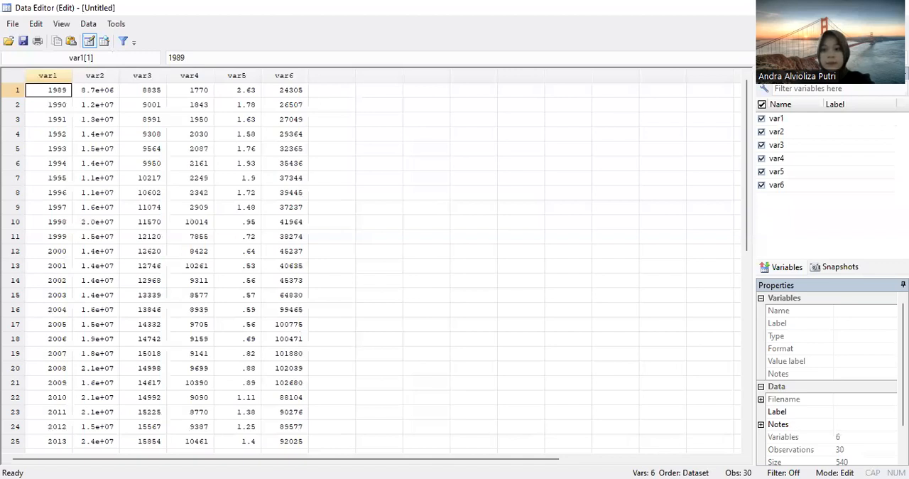
# Step: Rename the variable var1 to tahun and var2 to y
pyautogui.doubleClick(48, 76)
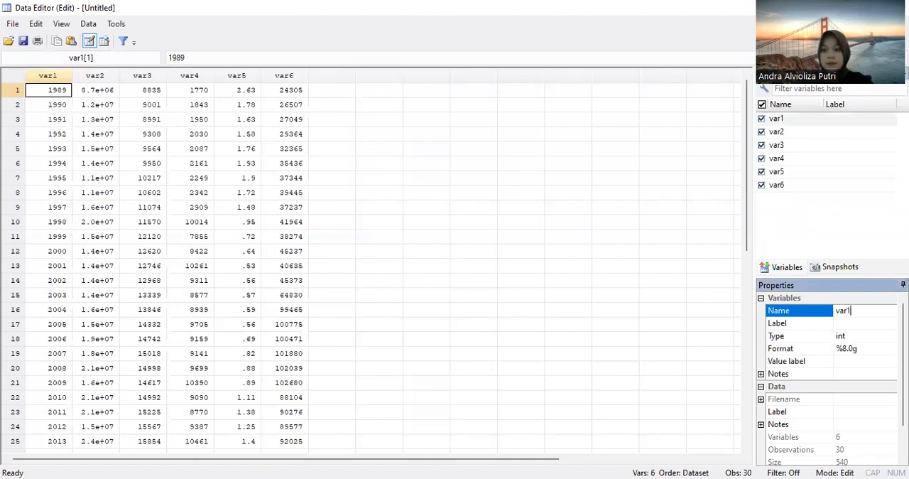
pyautogui.write('tahun')
pyautogui.press('Return')
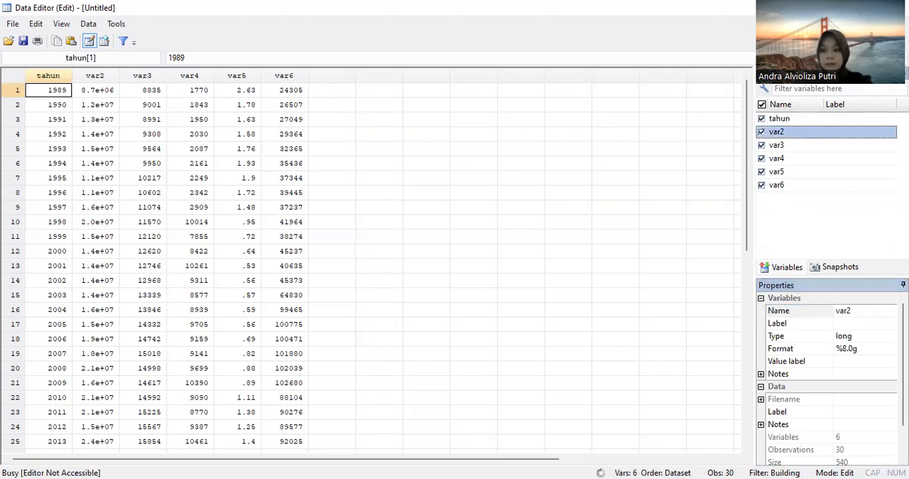
pyautogui.write('y')
pyautogui.press('Return')
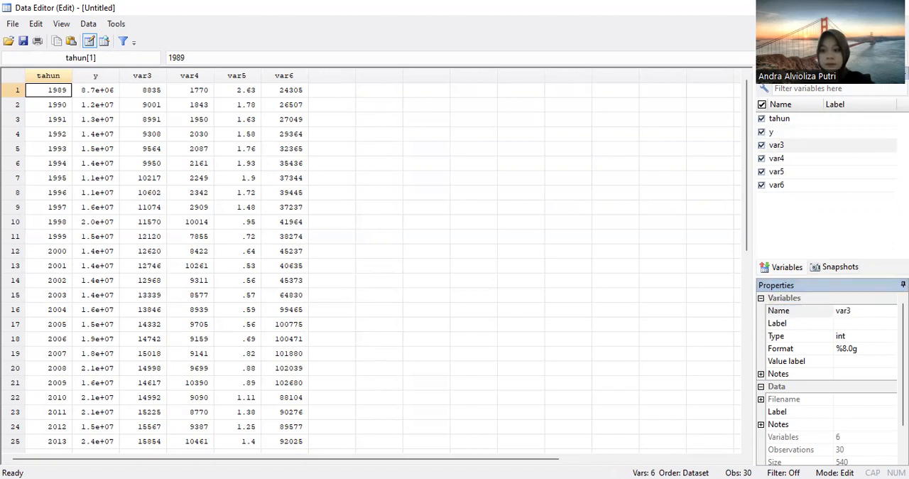
# Step: Rename the variable var3 to x1 and var4 to x2
pyautogui.doubleClick(842, 310)
pyautogui.write('x1')
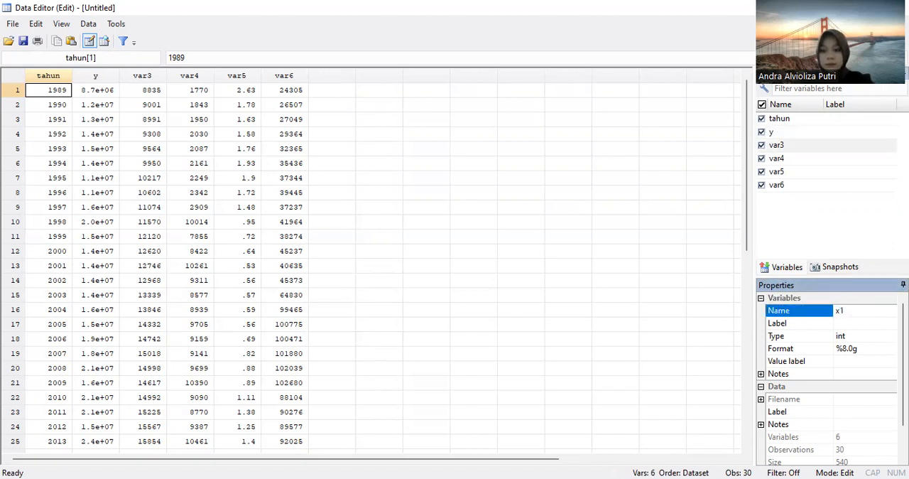
pyautogui.press('Return')
pyautogui.doubleClick(842, 310)
pyautogui.write('x2')
pyautogui.press('Return')
# Step: Rename the variable var5 to x3 and var6 to x4, and close the Data Editor
pyautogui.click(843, 310)
pyautogui.click(843, 310)
pyautogui.write('x3')
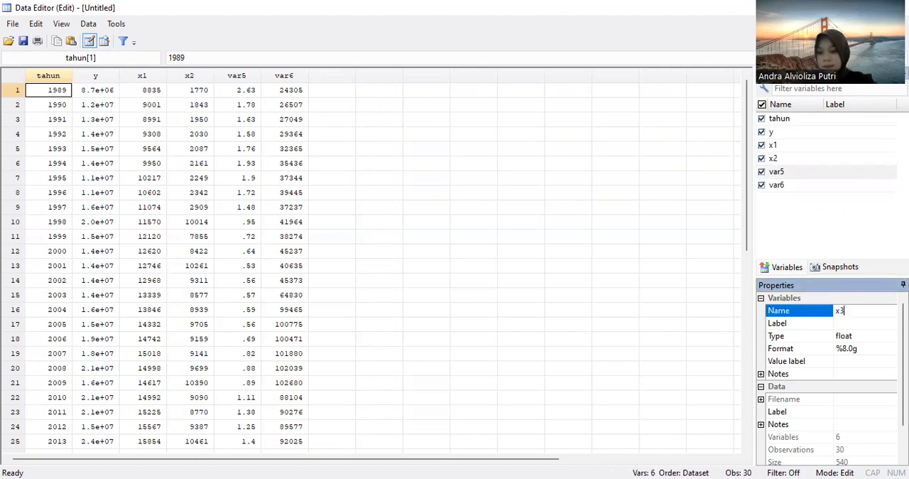
pyautogui.press('Return')
pyautogui.doubleClick(843, 311)
pyautogui.write('x4')
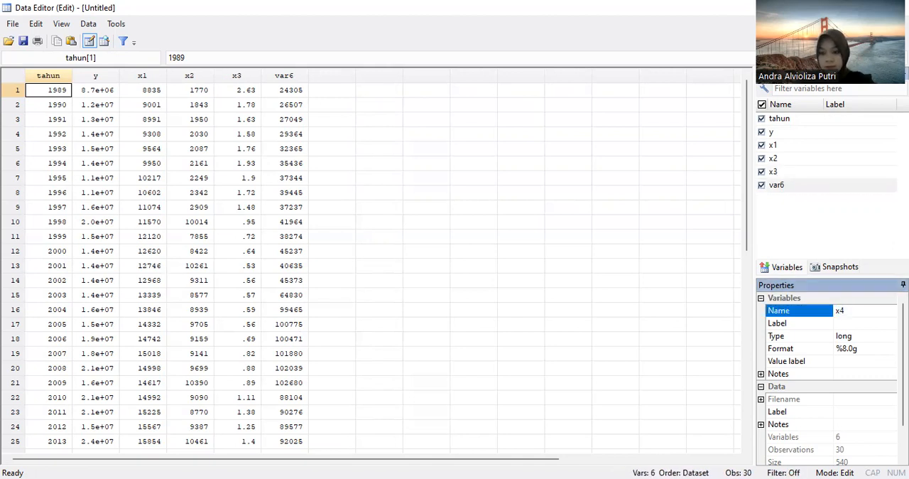
pyautogui.click(520, 295)
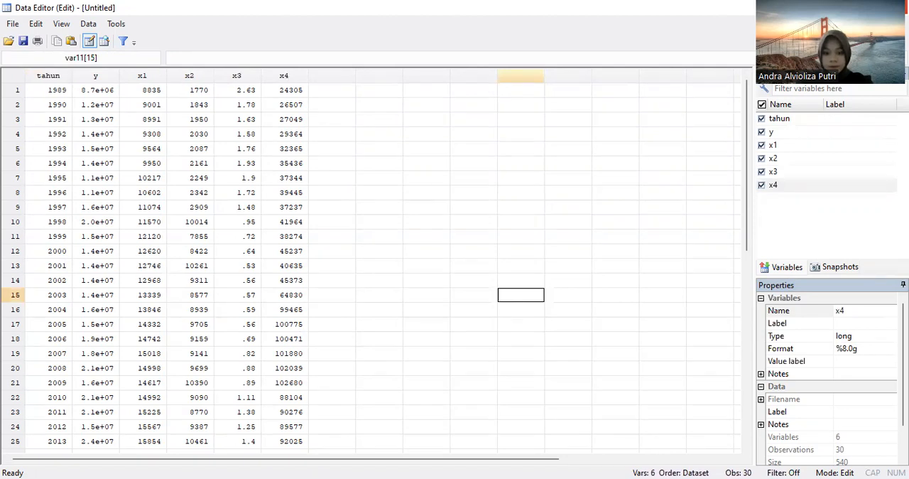
pyautogui.click(898, 7)
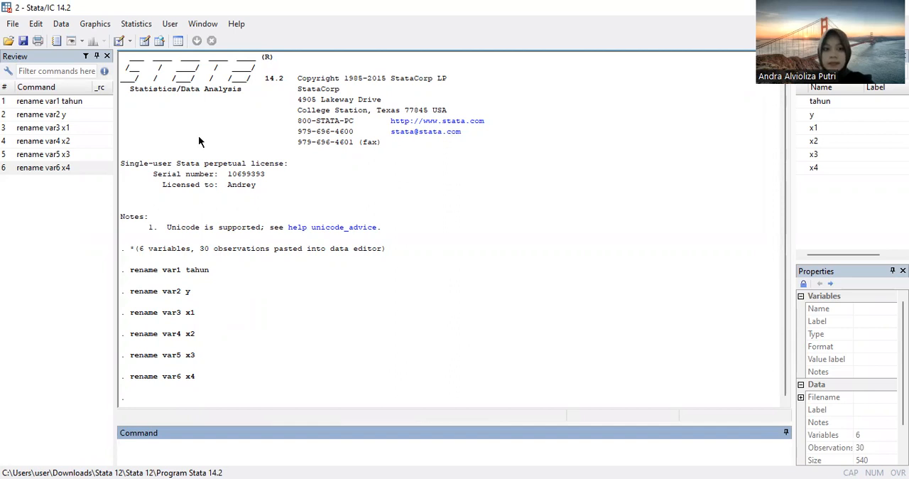
# Step: Set up a linear regression with y as the dependent variable and x1 x2 x3 x4 as the independent variables
pyautogui.click(140, 26)
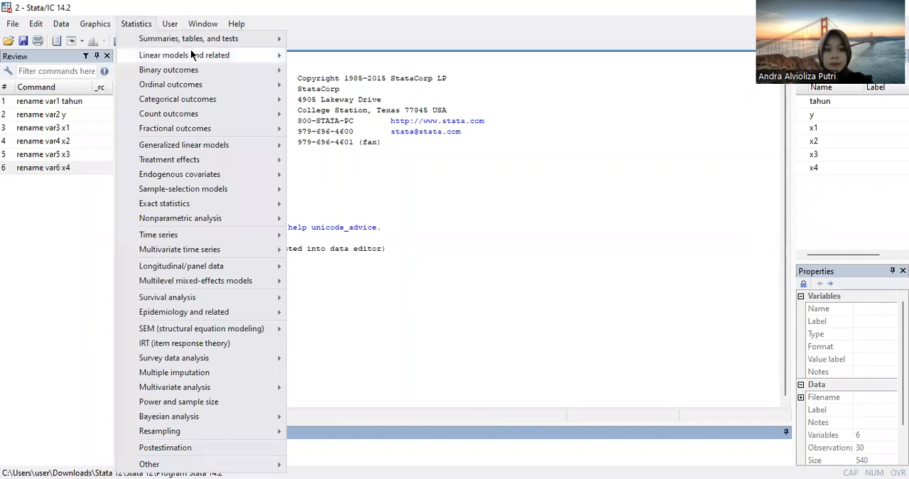
pyautogui.moveTo(192, 55)
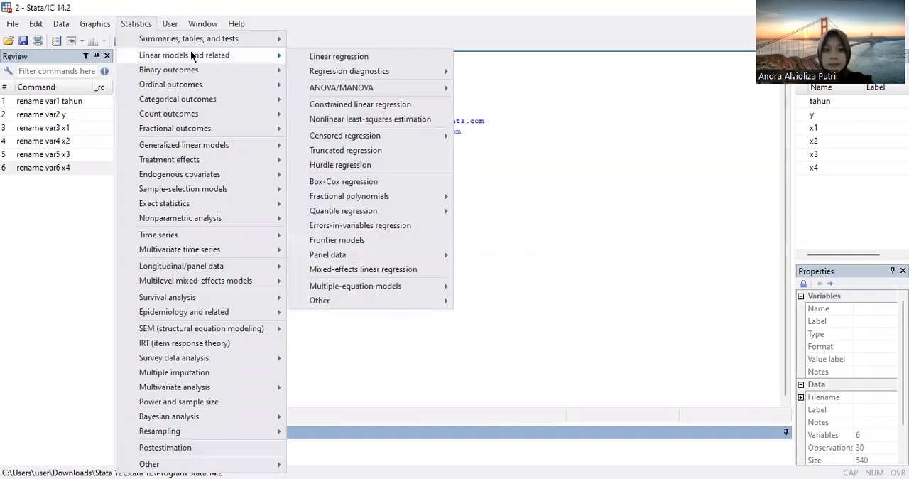
pyautogui.click(333, 57)
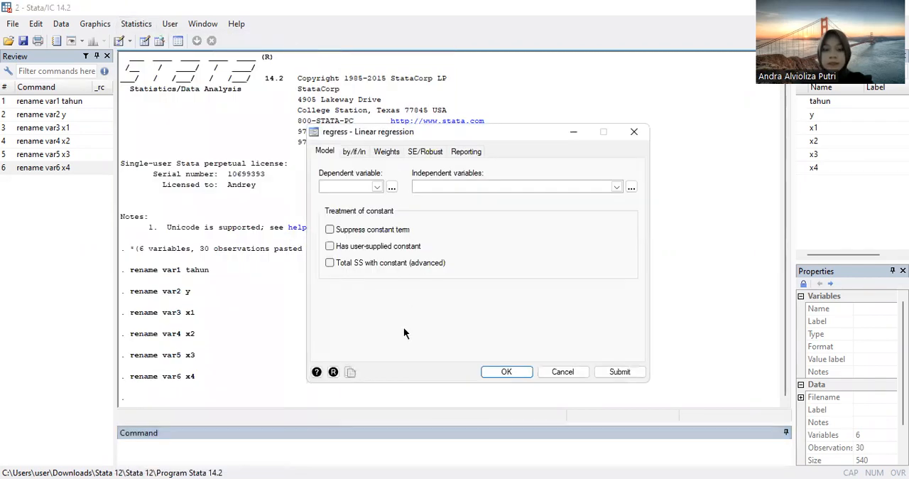
pyautogui.click(372, 209)
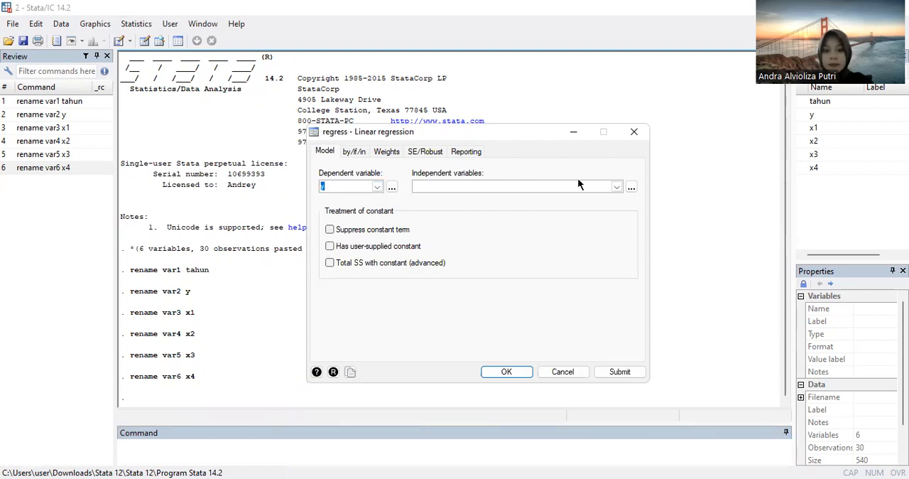
pyautogui.click(615, 188)
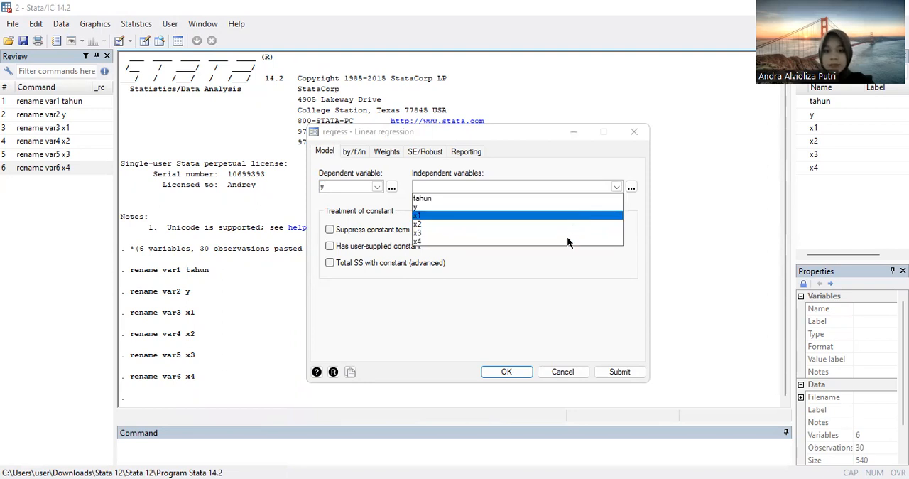
pyautogui.click(388, 326)
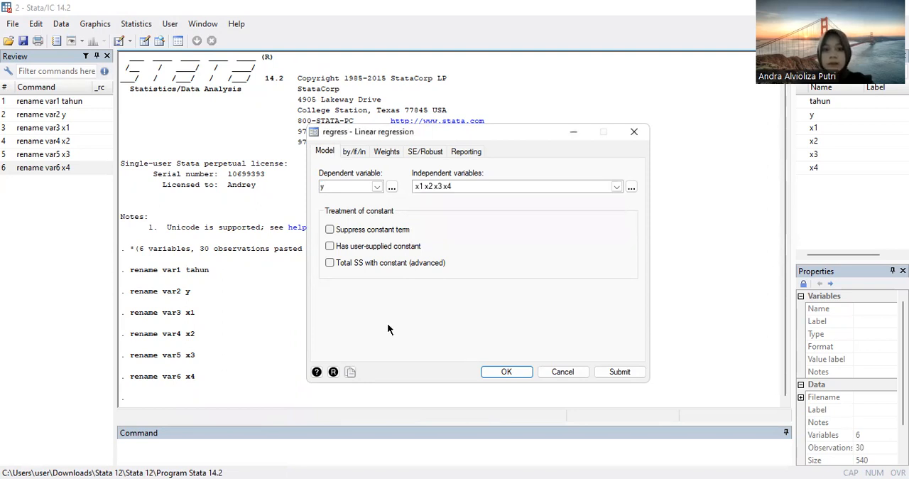
# Step: Keep Default standard errors as the regression's standard error type after trying Ordinary least squares (OLS), and run the regression
pyautogui.click(420, 152)
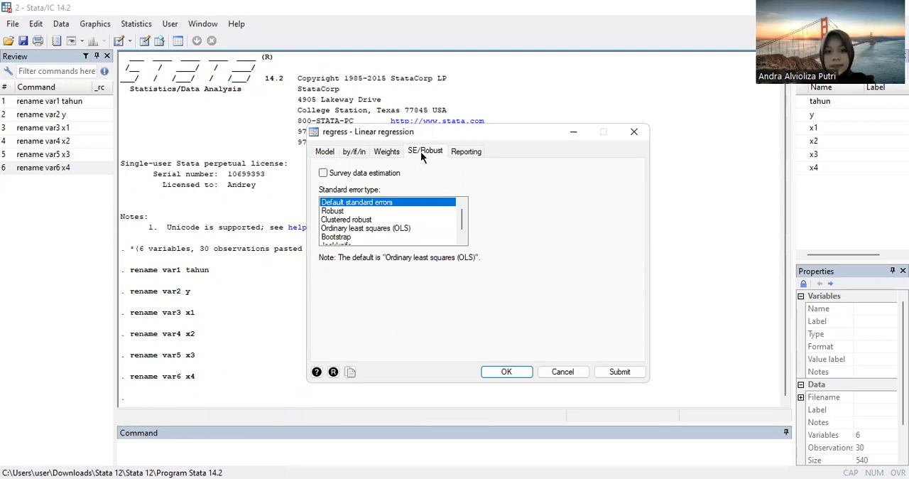
pyautogui.click(362, 228)
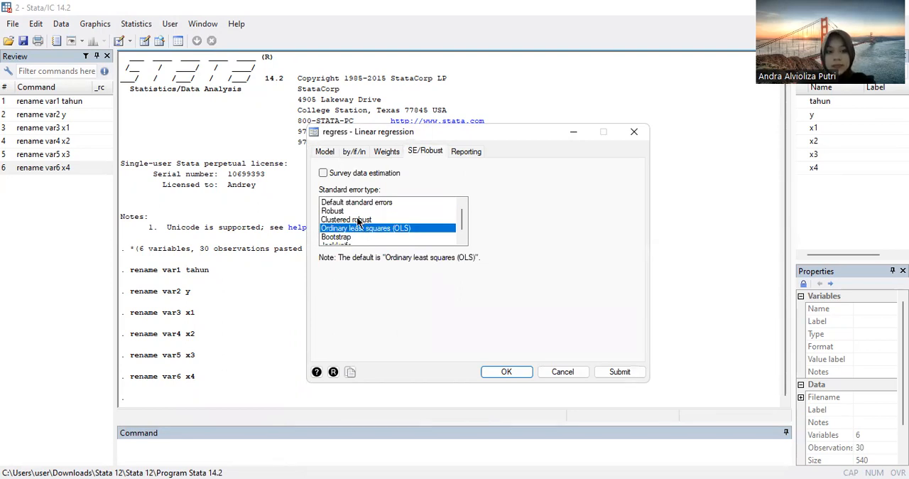
pyautogui.click(355, 203)
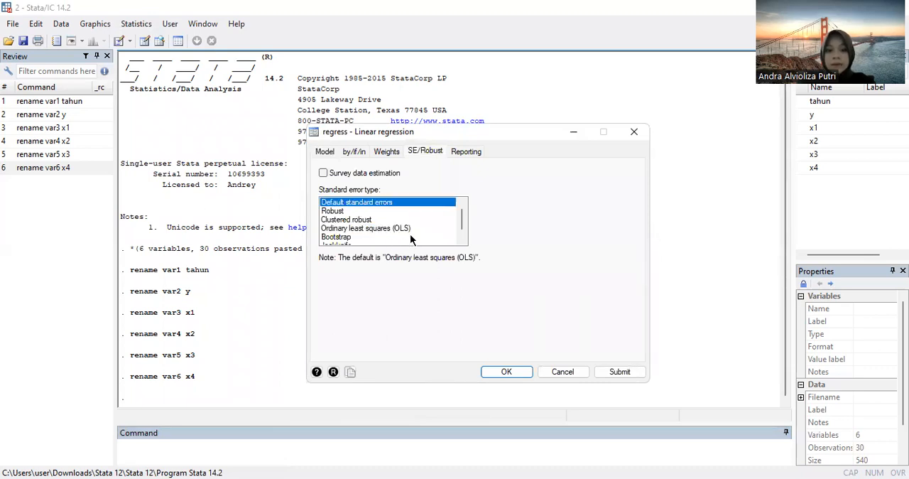
pyautogui.click(323, 153)
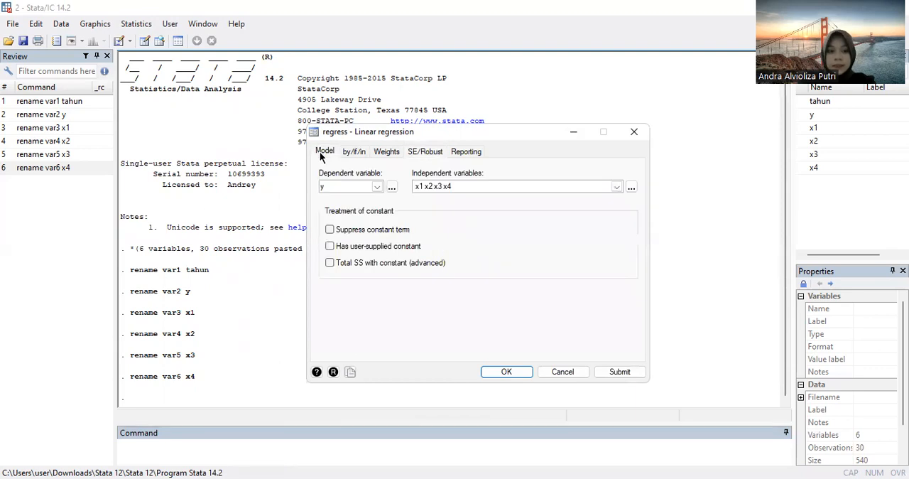
pyautogui.click(496, 370)
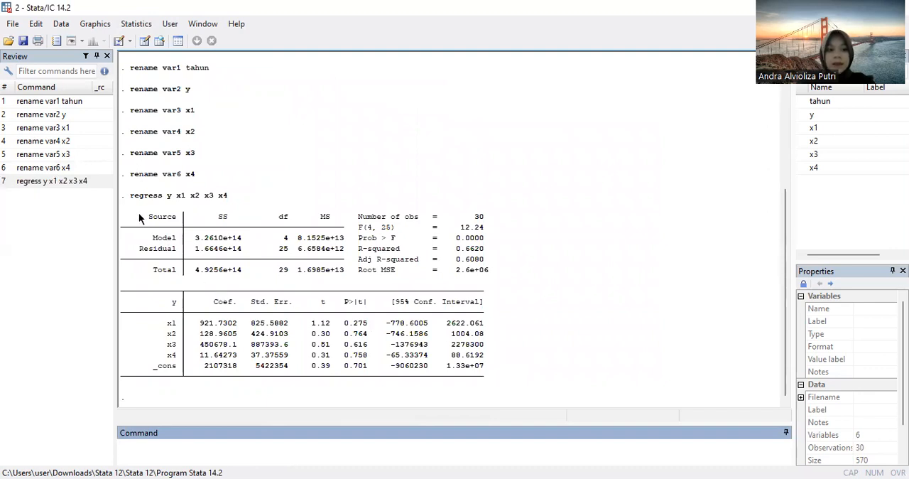
# Step: Copy both regression output tables and paste them as a picture into the blank Word document
pyautogui.moveTo(139, 217); pyautogui.dragTo(496, 380)
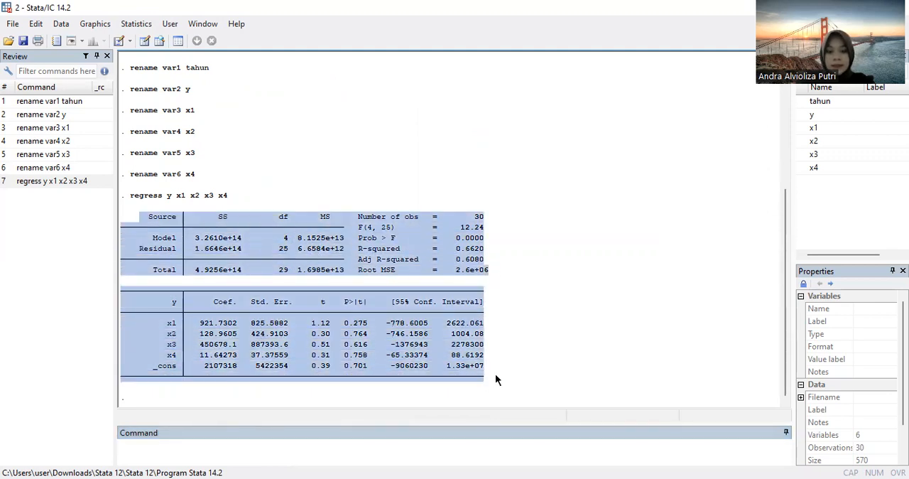
pyautogui.rightClick(380, 255)
pyautogui.click(430, 304)
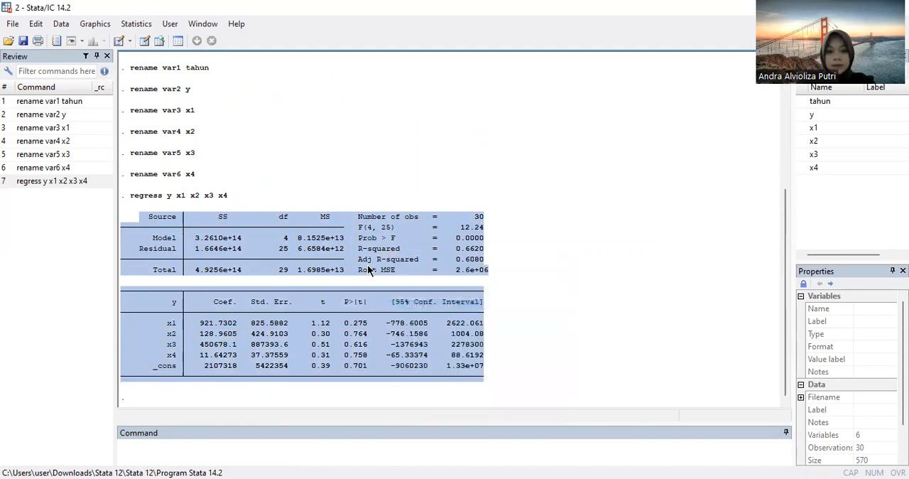
pyautogui.click(369, 265)
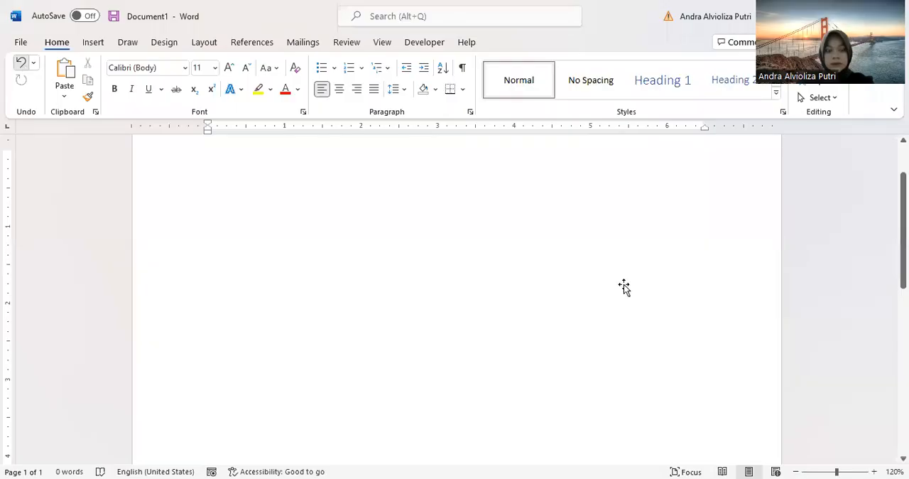
pyautogui.hotkey('ctrl', 'v')
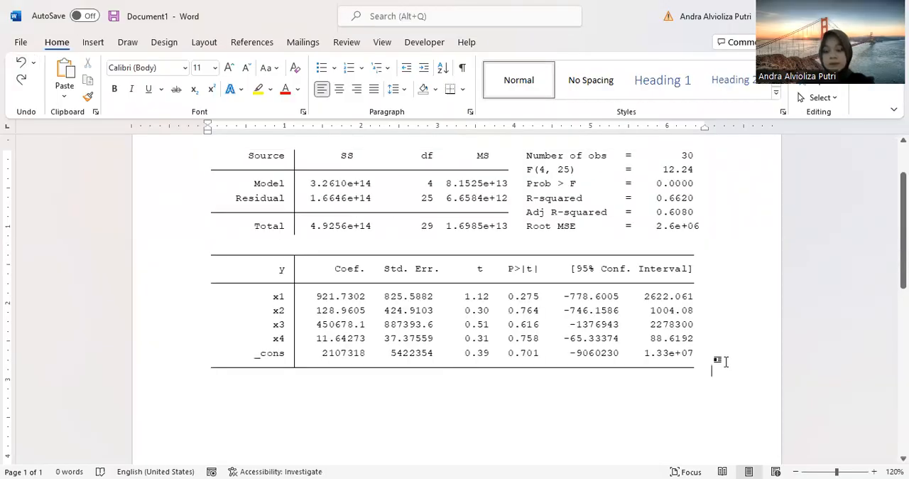
# Step: Add the heading "Persamaan Regresi :" on a new line below the pasted regression tables
pyautogui.press('Return')
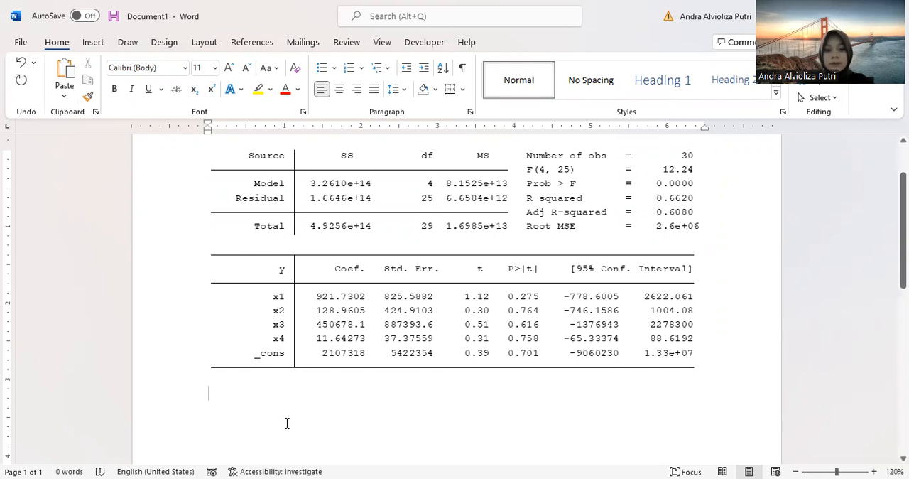
pyautogui.click(840, 471)
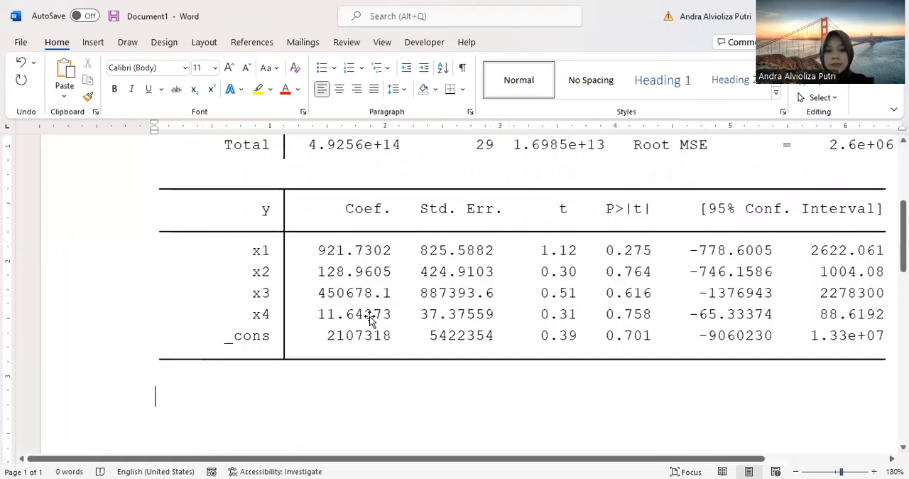
pyautogui.write('P')
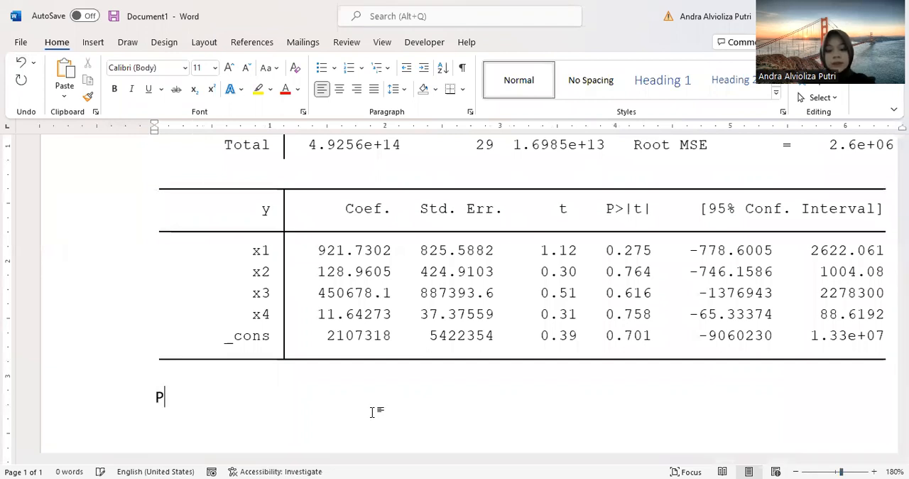
pyautogui.write('ersamaan')
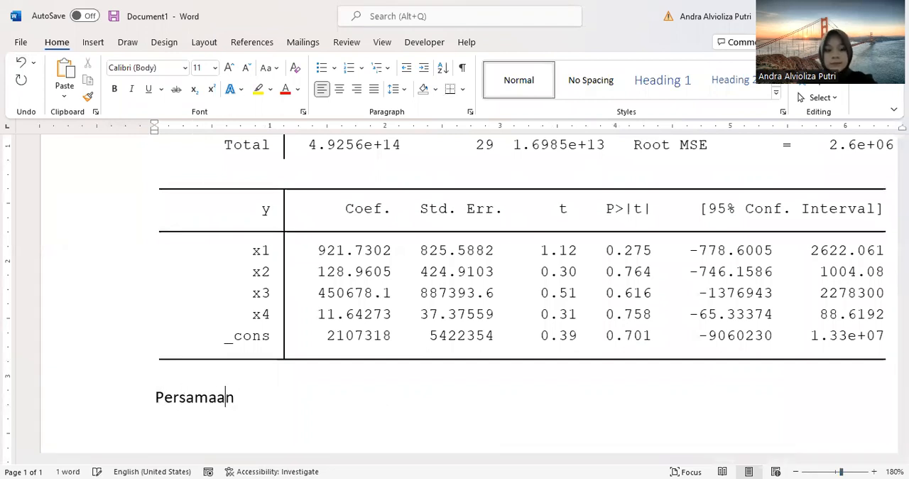
pyautogui.write(' Regresi')
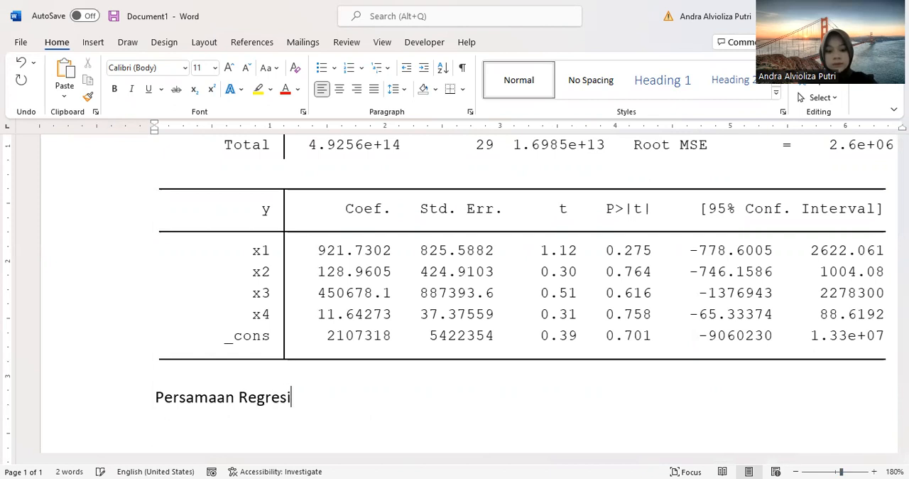
pyautogui.write(' :')
pyautogui.press('Return')
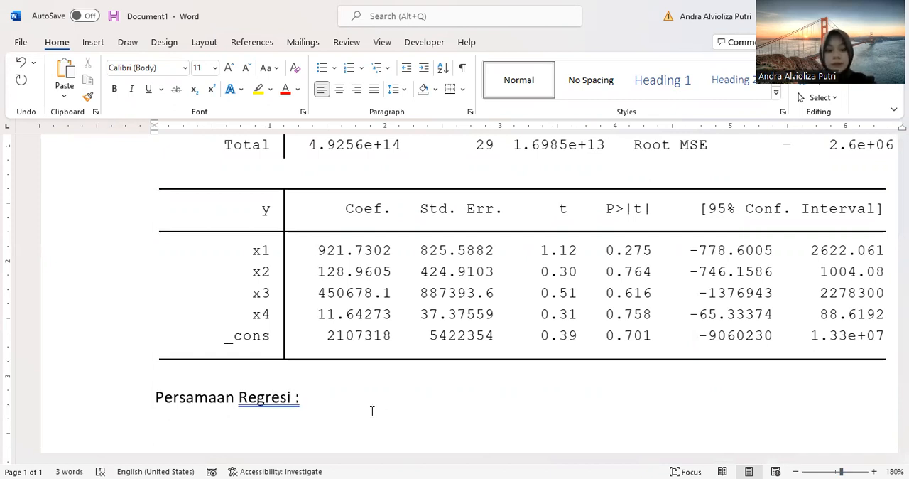
# Step: Start the regression equation below the heading with the constant and first term, "Y = 2107318 + 921.73X1"
pyautogui.write('Y = ')
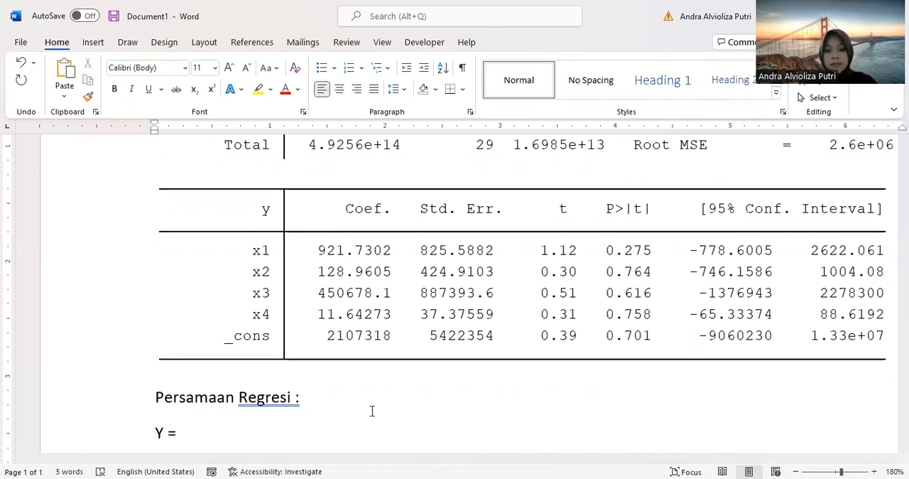
pyautogui.write('21')
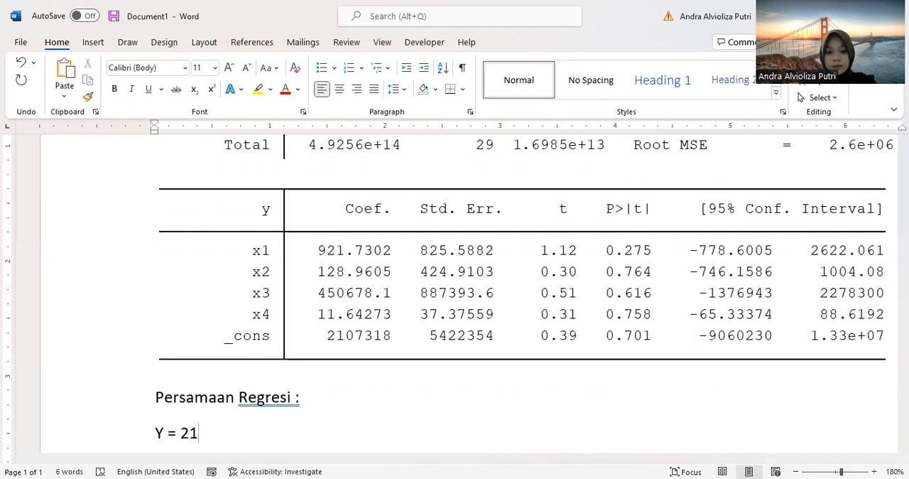
pyautogui.write('07')
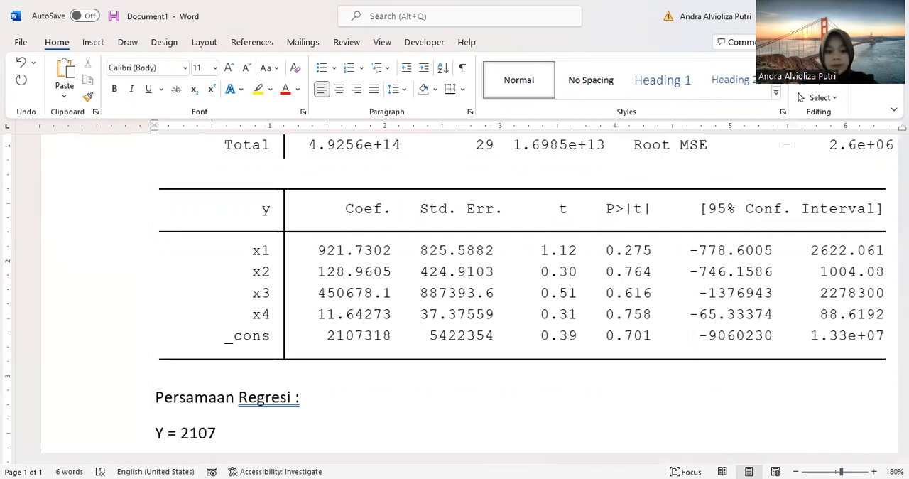
pyautogui.write('318 + ')
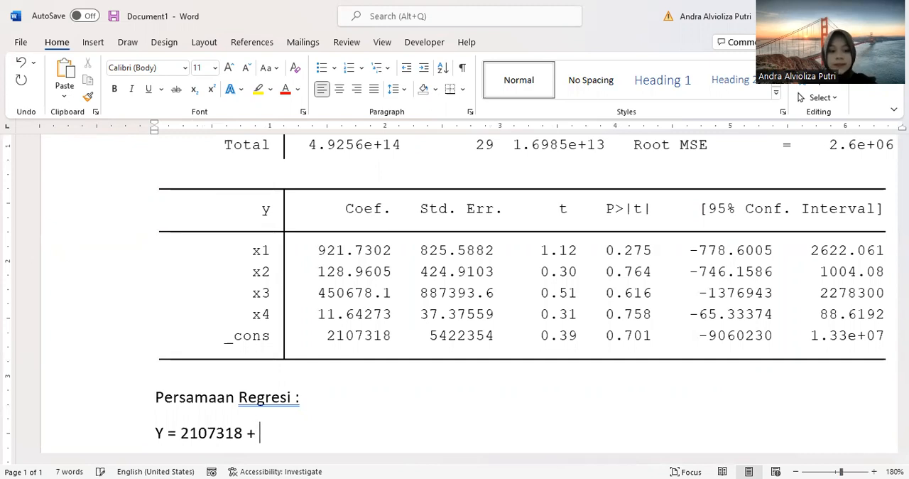
pyautogui.write('921')
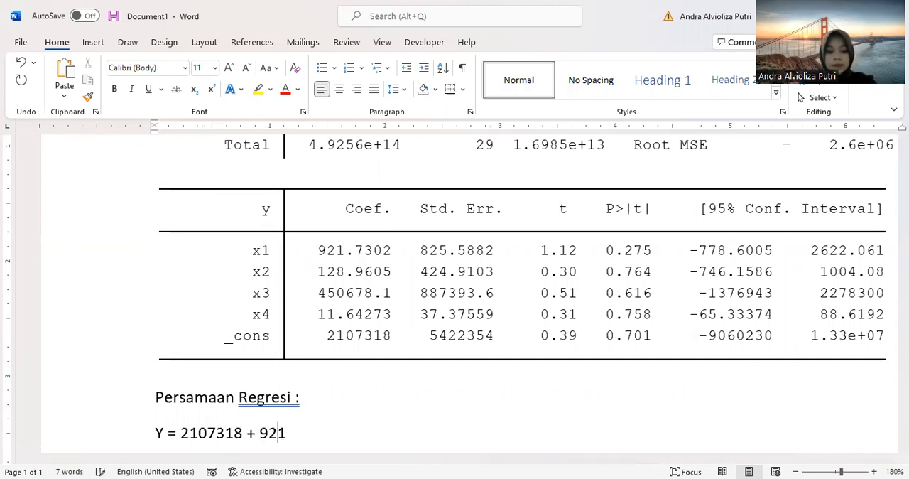
pyautogui.write('.7')
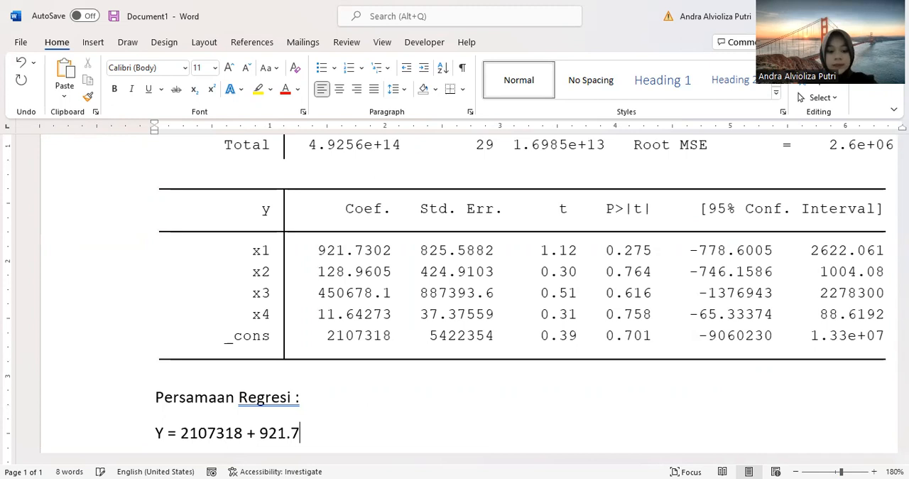
pyautogui.write('3X1 ')
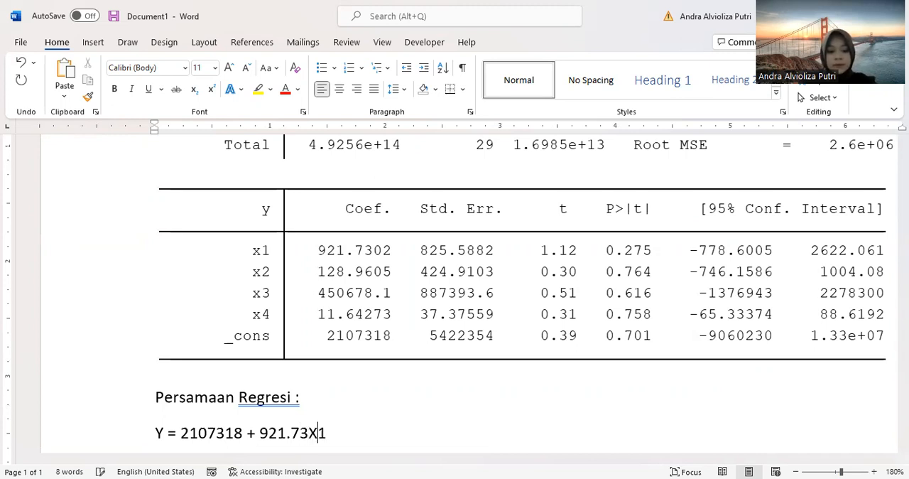
pyautogui.write('+')
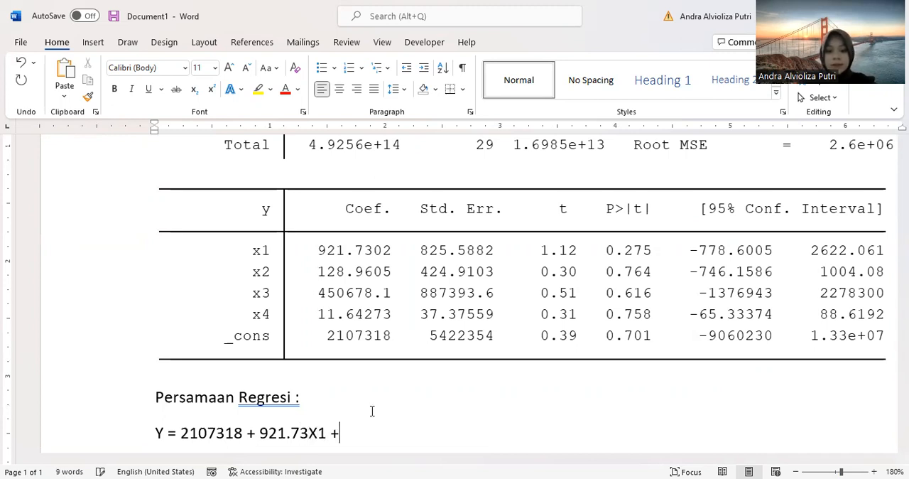
pyautogui.write('128')
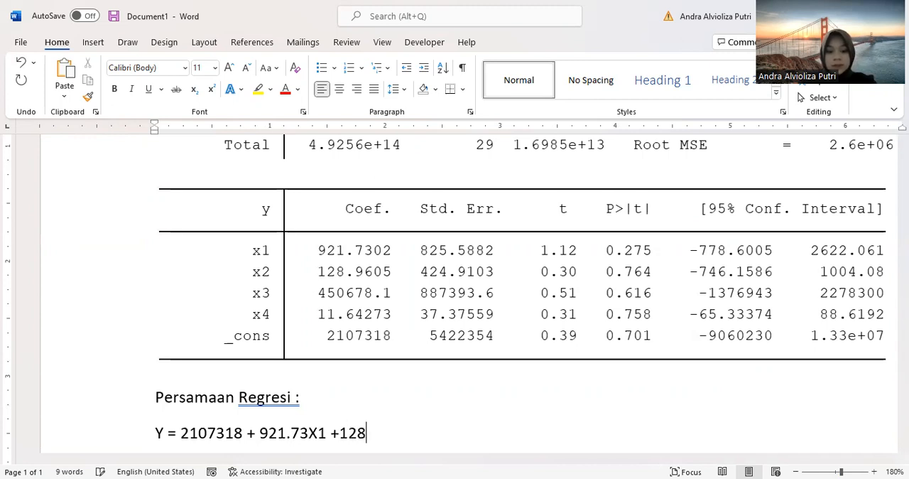
pyautogui.write('.96')
# Step: Append the X2 term "+128.97X2" to the regression equation
pyautogui.press('BackSpace')
pyautogui.write('7X2')
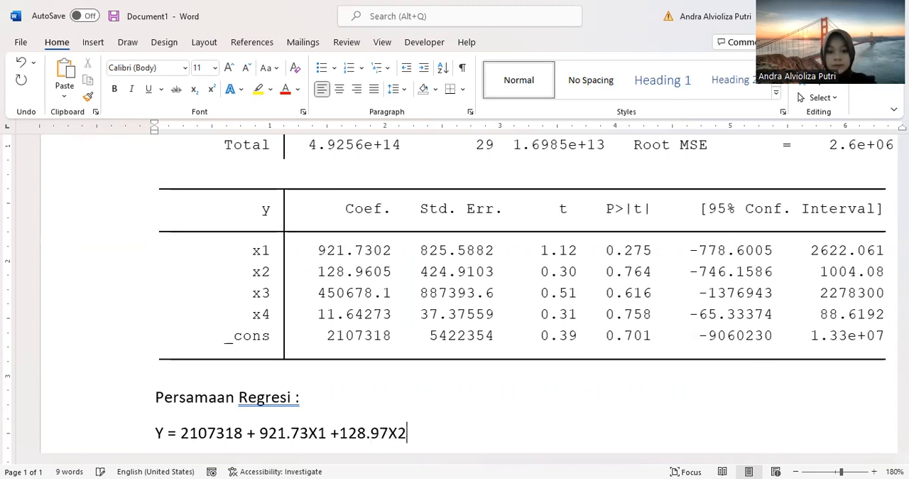
pyautogui.write(' +450')
# Step: Append the X3 term "+ 450678X3" to the regression equation
pyautogui.press('BackSpace')
pyautogui.press('BackSpace')
pyautogui.press('BackSpace')
pyautogui.write('450')
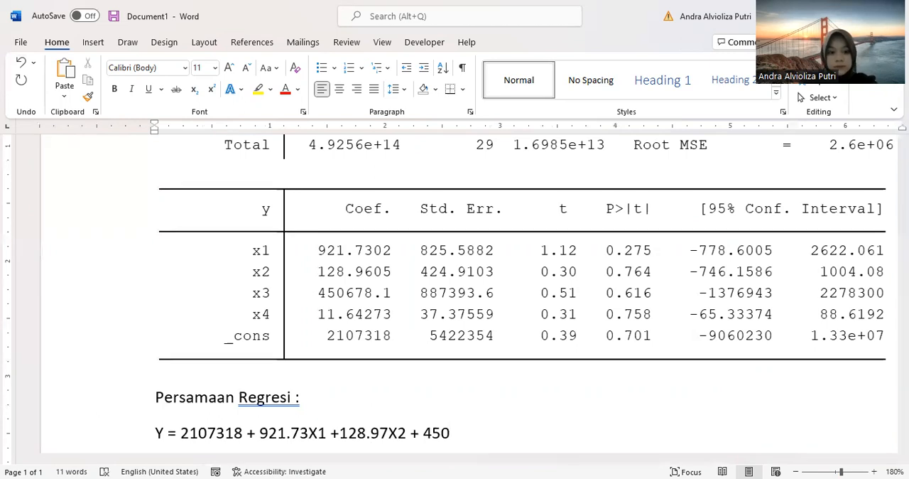
pyautogui.write('678X3')
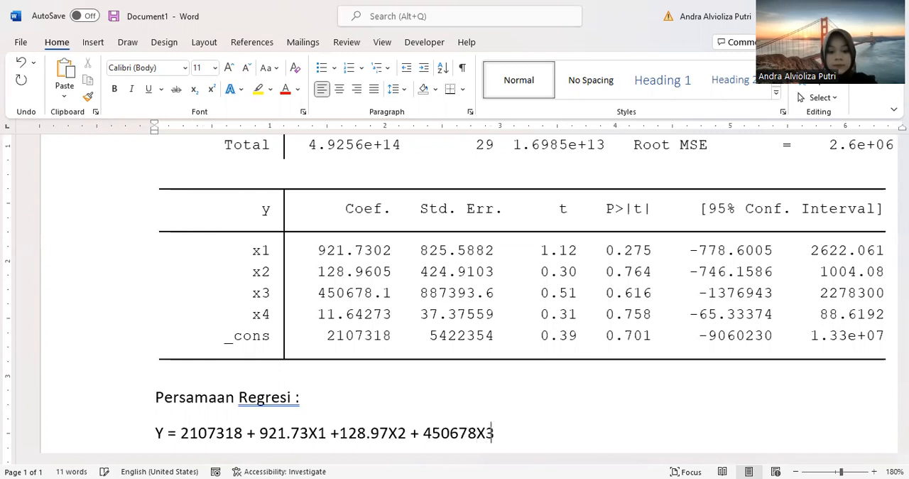
pyautogui.write(' +11')
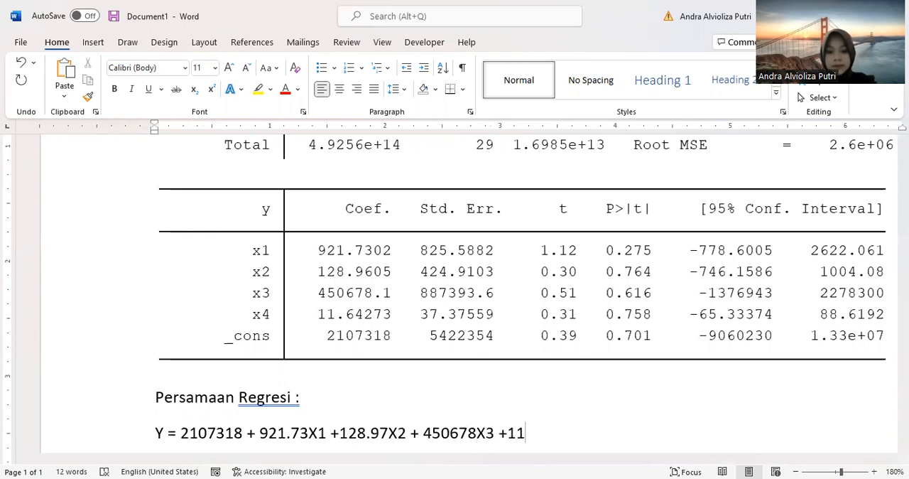
# Step: Complete the regression equation with the X4 term "+ 11.64X4" and begin a new line below it
pyautogui.press('BackSpace')
pyautogui.press('BackSpace')
pyautogui.write('11.6')
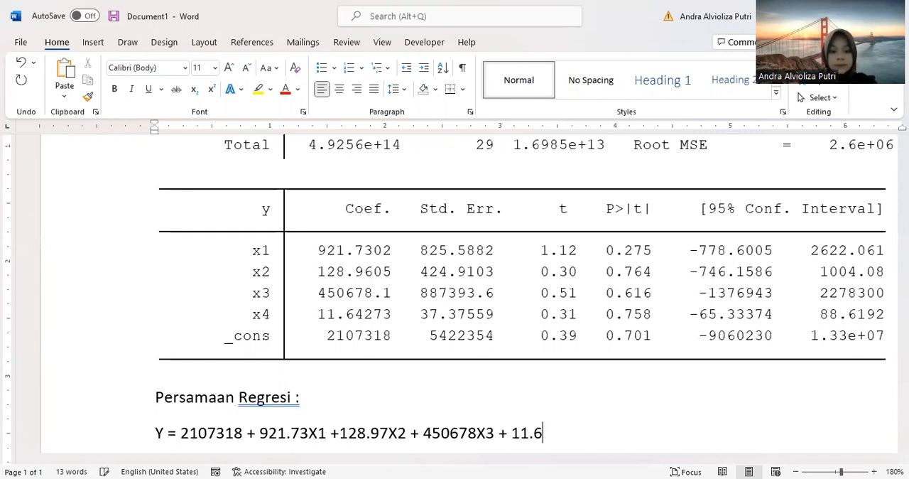
pyautogui.write('4')
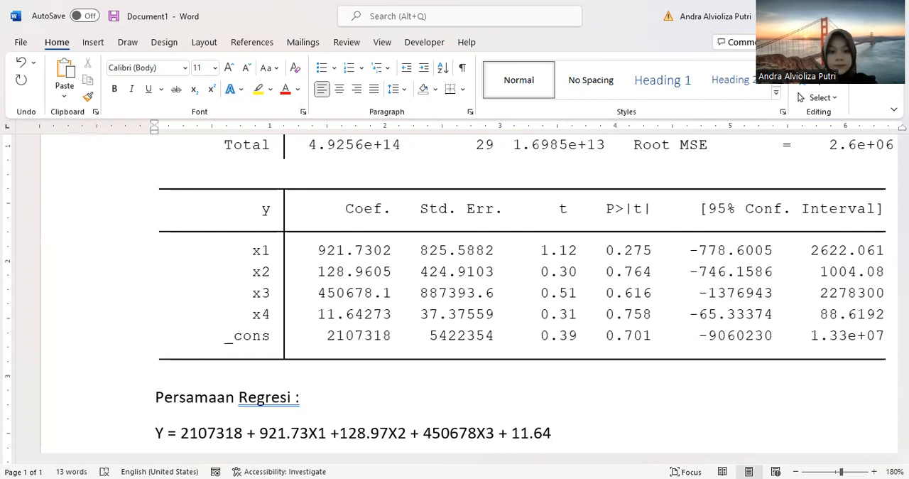
pyautogui.write('X4')
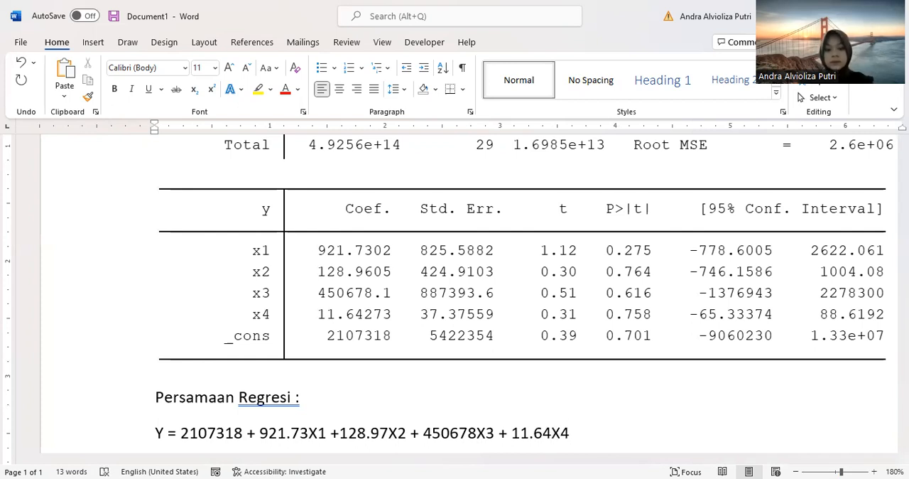
pyautogui.press('Return')
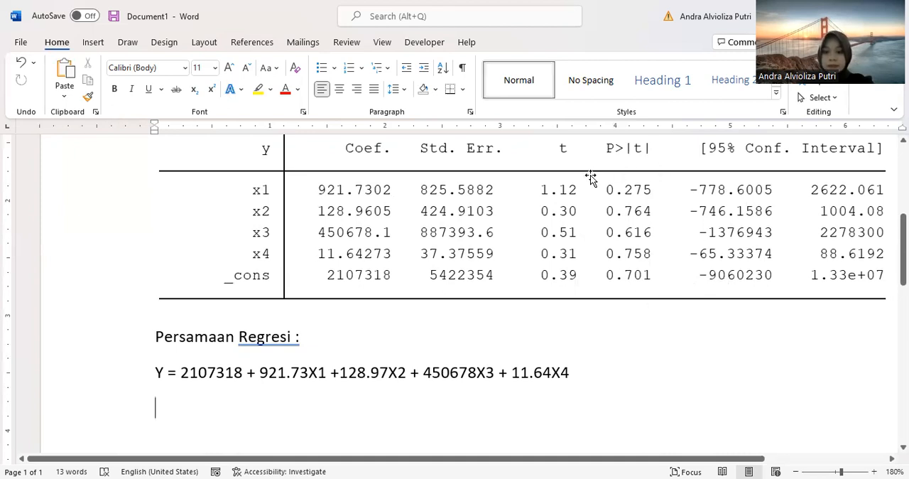
# Step: Add the label "Rumus T-table =" on the line below the regression equation
pyautogui.scroll(-1, 609, 353)
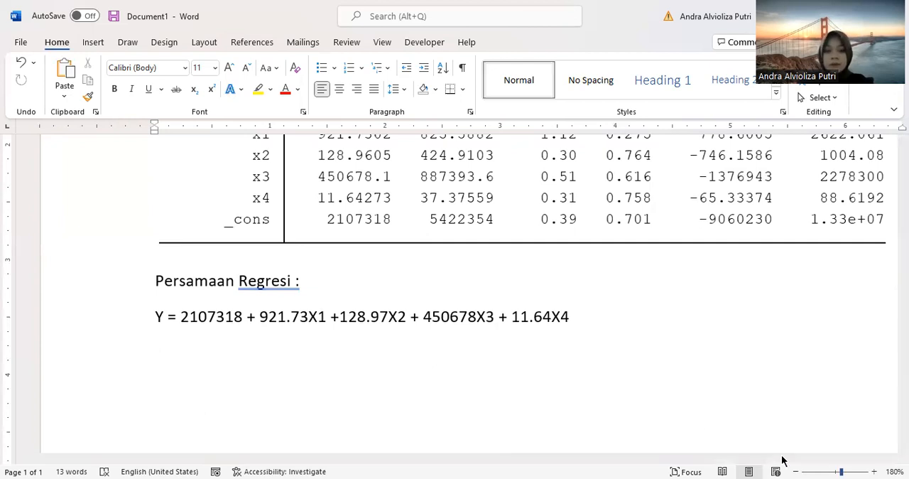
pyautogui.scroll(1, 305, 325)
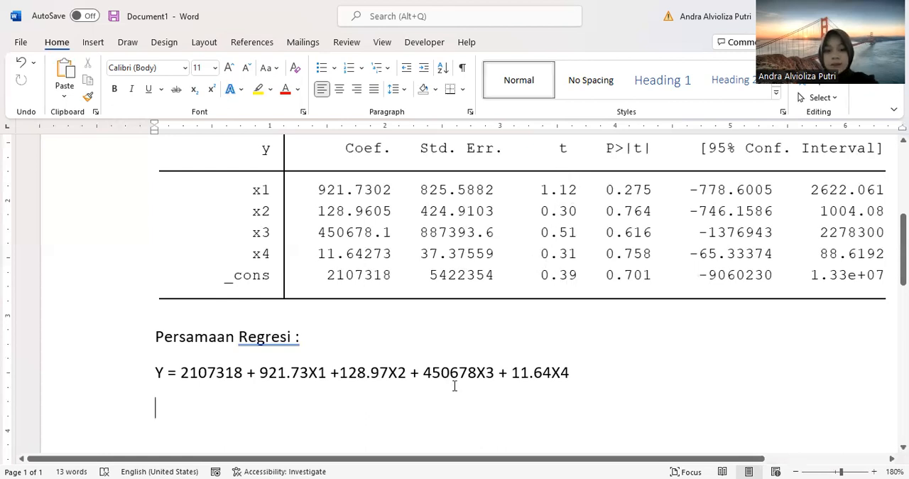
pyautogui.write('R')
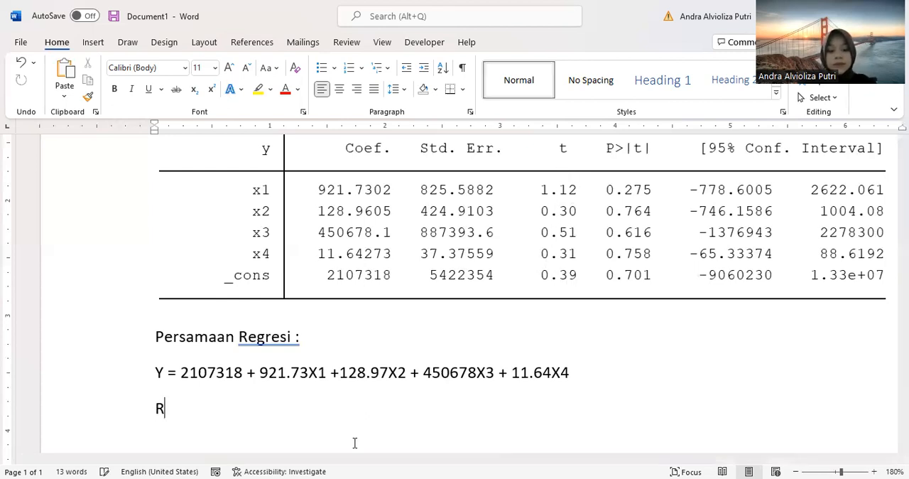
pyautogui.write('umus T-')
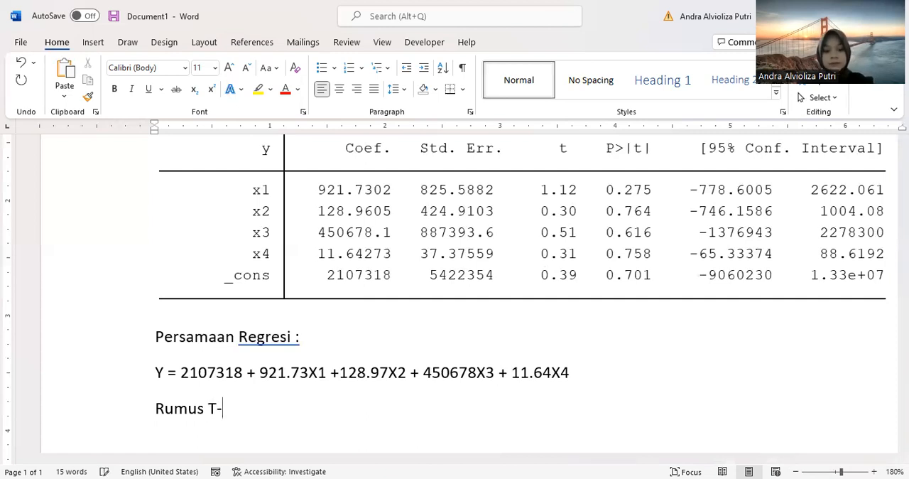
pyautogui.write('t')
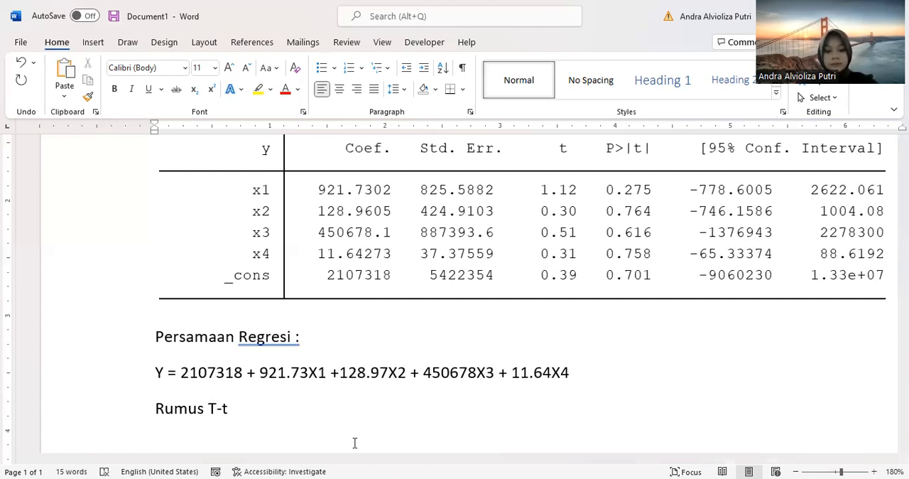
pyautogui.write('able =')
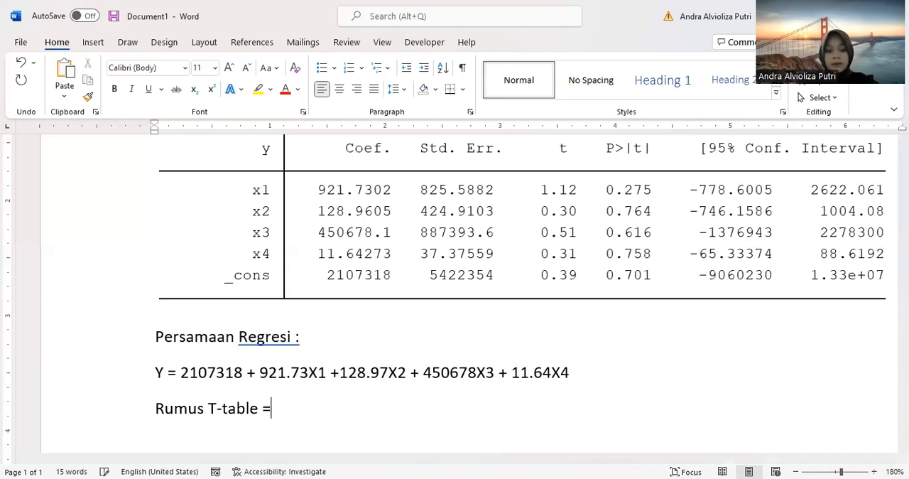
# Step: Complete the T-table formula line with "tinv(0.05,29)" directly after the equals sign
pyautogui.press('BackSpace')
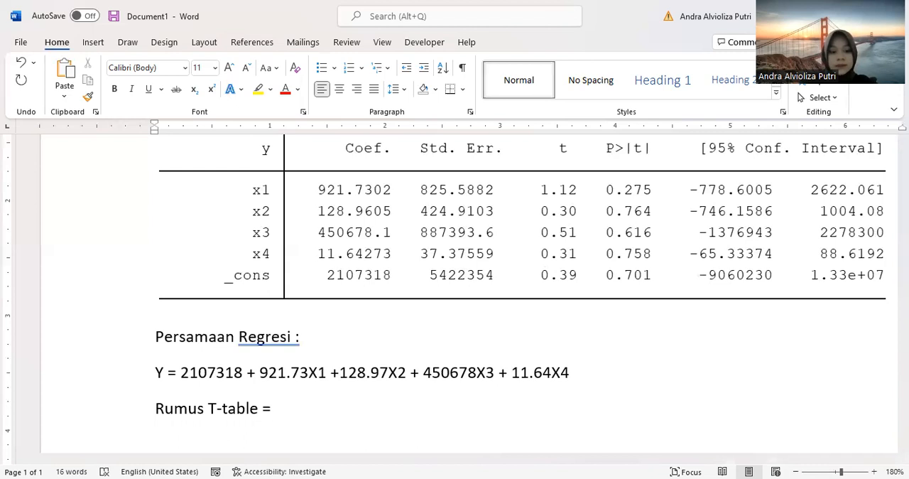
pyautogui.write('tinv')
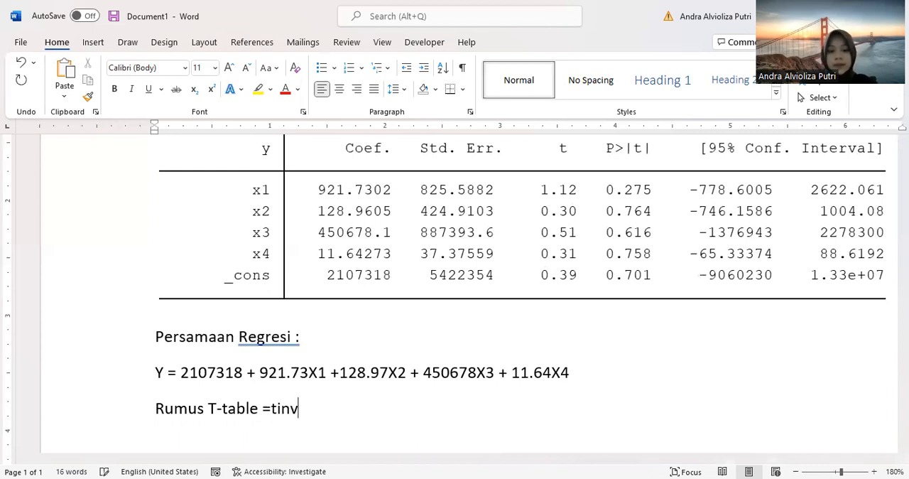
pyautogui.write('(0')
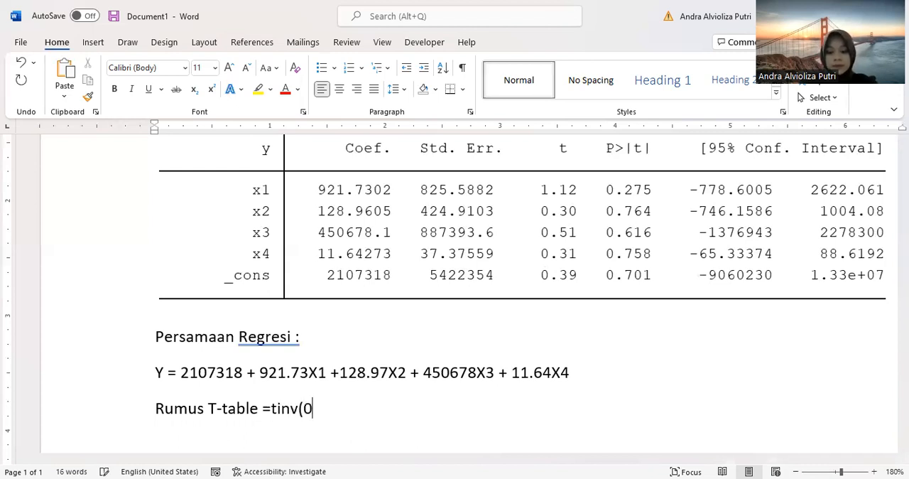
pyautogui.write('.05,')
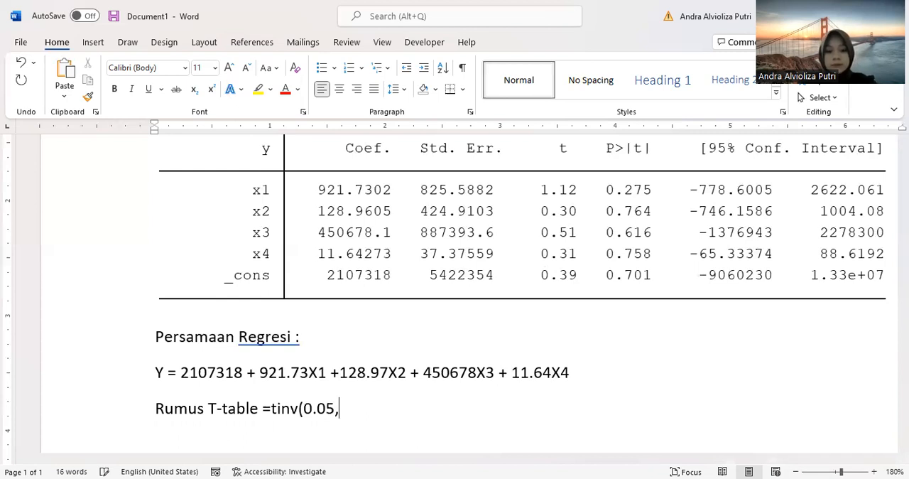
pyautogui.write('29)')
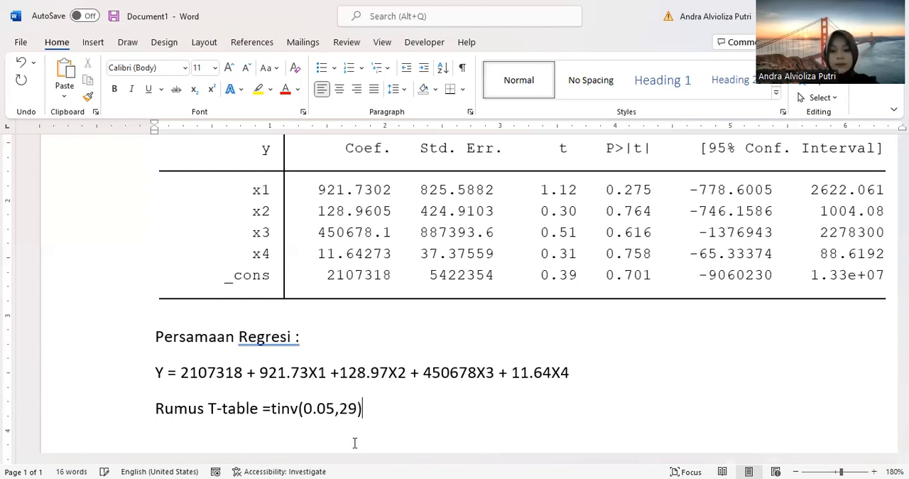
pyautogui.press('Return')
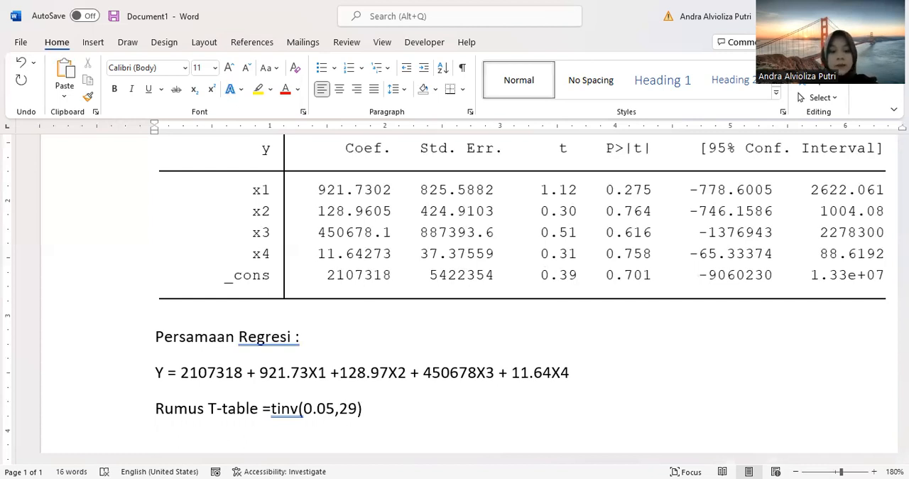
pyautogui.doubleClick(279, 410)
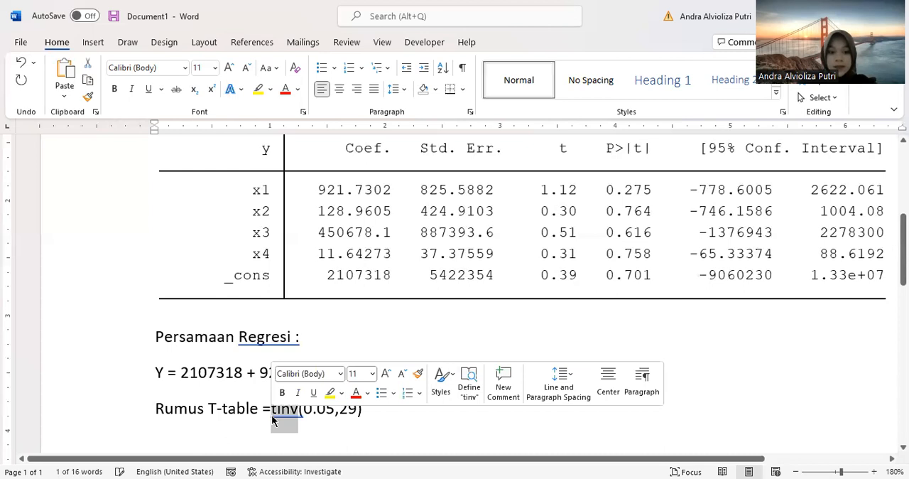
pyautogui.click(334, 410)
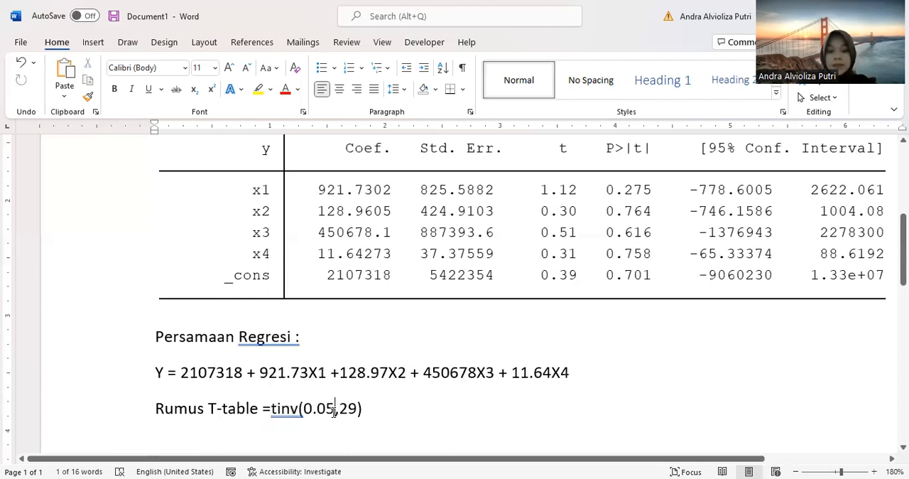
# Step: Add the line "t-table= 2.04523" below the T-table formula and begin another new line
pyautogui.click(370, 412)
pyautogui.press('Return')
pyautogui.write('t-table= ')
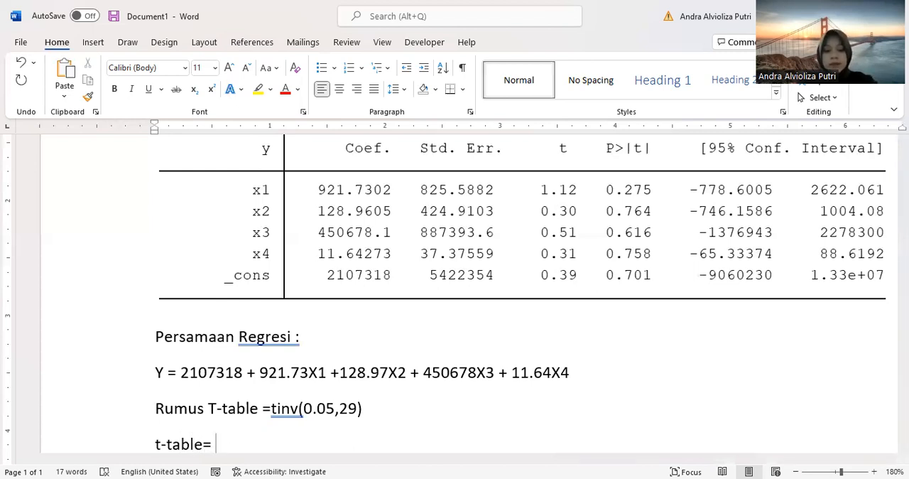
pyautogui.write('2.04')
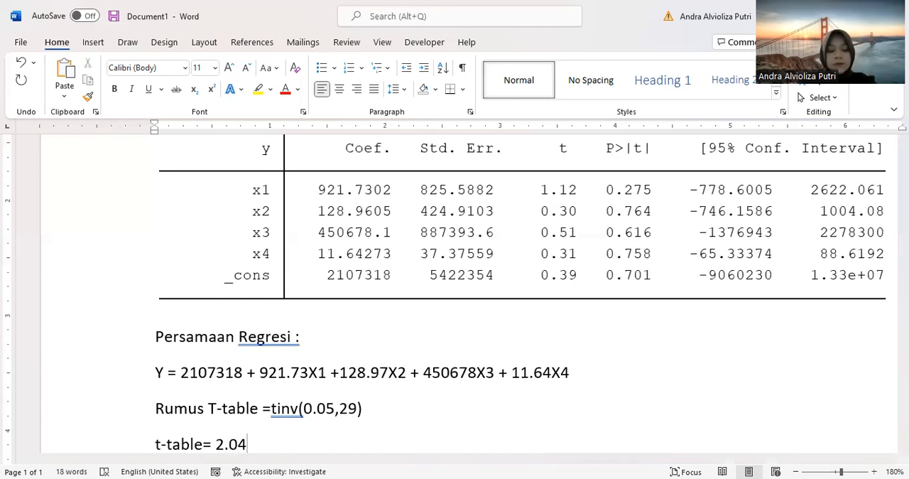
pyautogui.write('523')
pyautogui.press('Return')
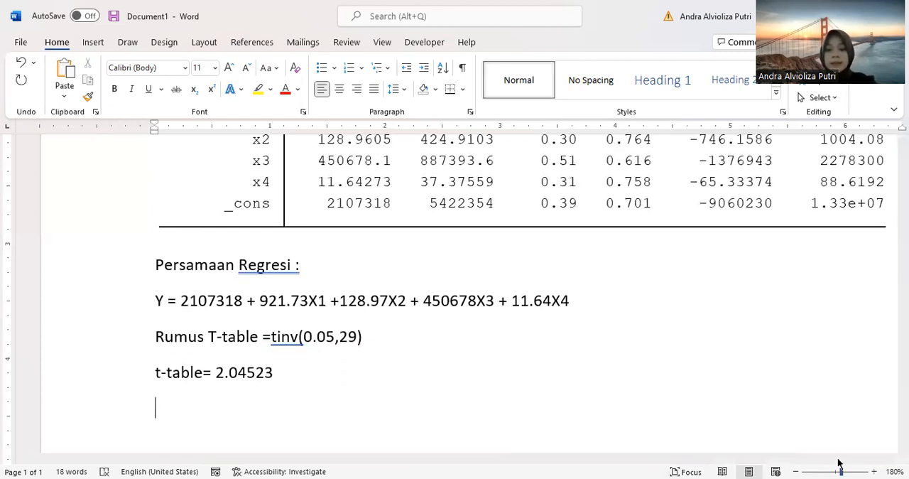
pyautogui.scroll(-5, 443, 226)
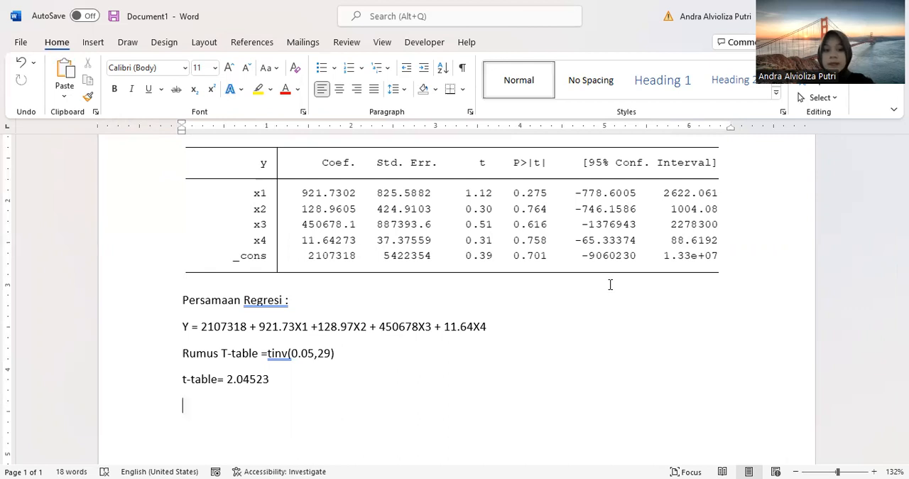
# Step: Duplicate the "Rumus T-table =tinv(0.05,29)" line onto the empty line below the t-table value
pyautogui.scroll(3, 718, 334)
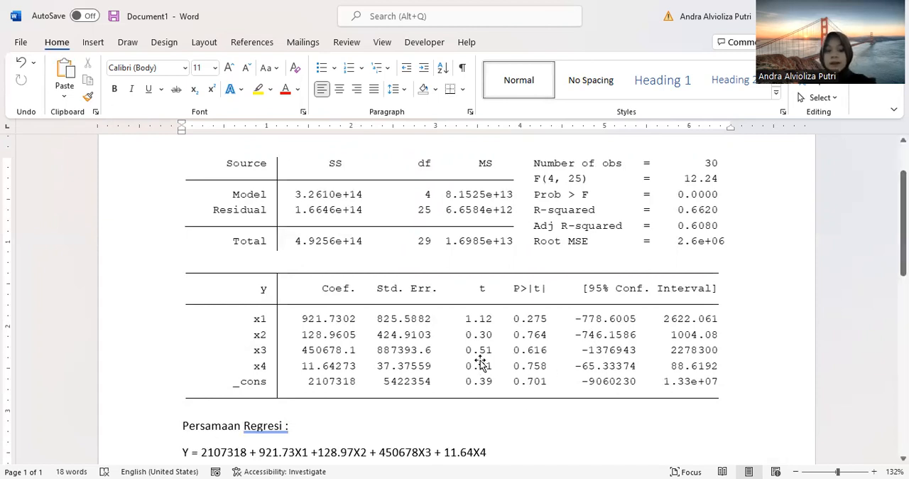
pyautogui.scroll(-3, 481, 364)
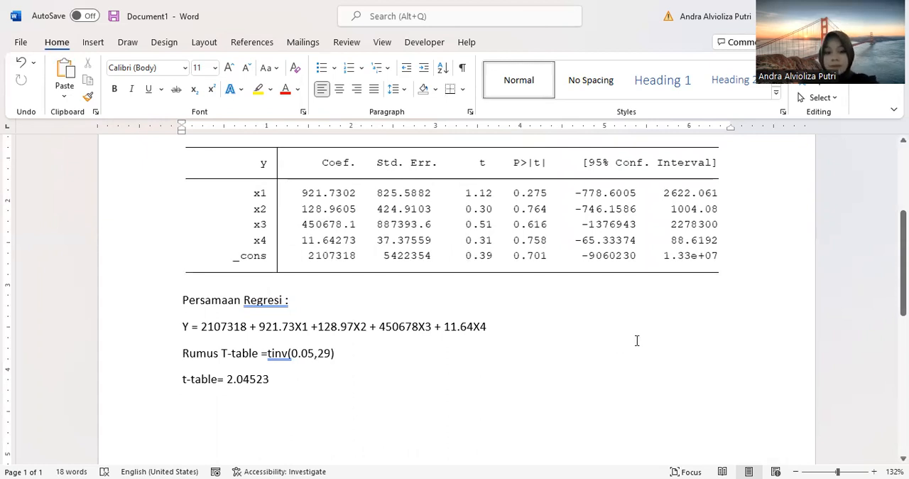
pyautogui.scroll(4, 649, 307)
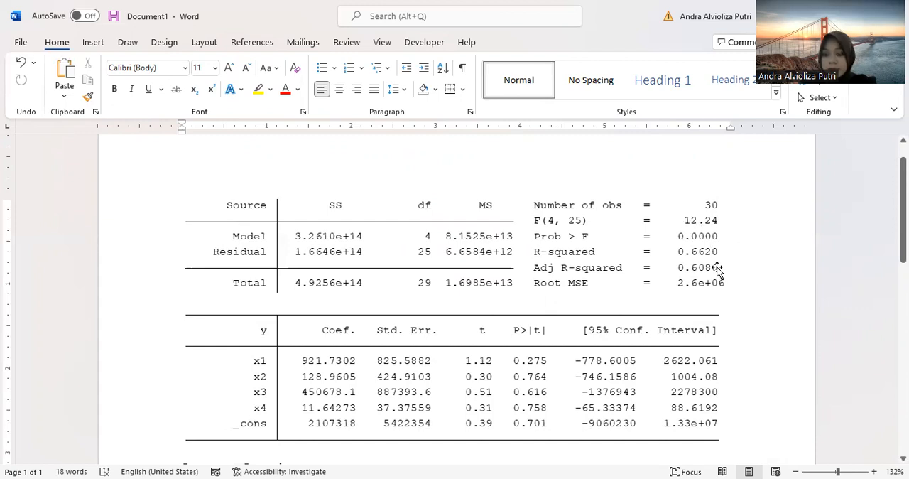
pyautogui.scroll(-5, 329, 410)
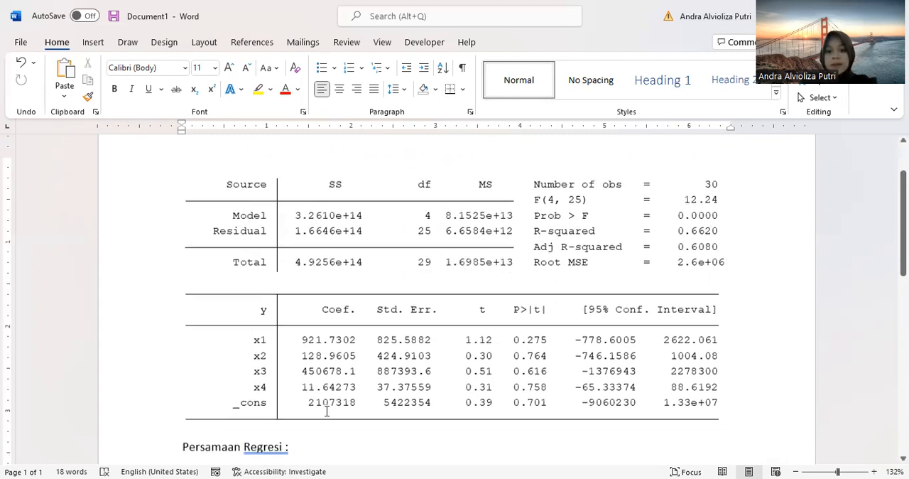
pyautogui.moveTo(347, 353); pyautogui.dragTo(196, 358)
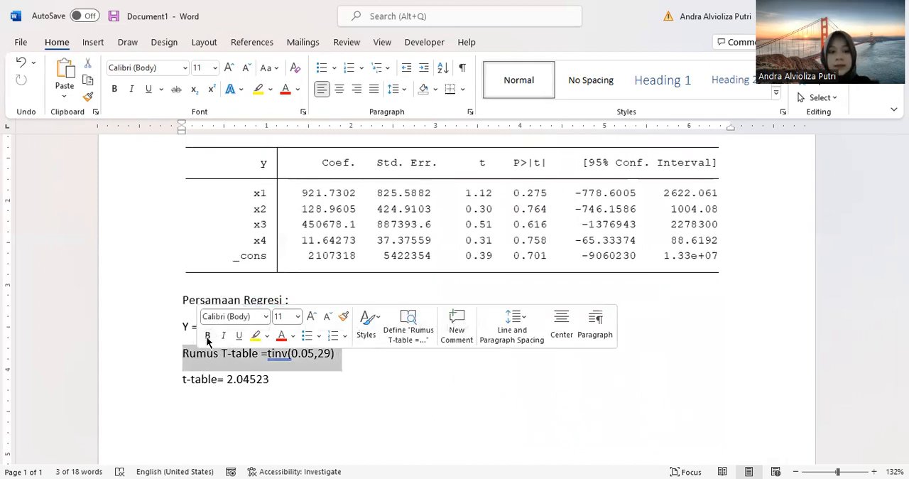
pyautogui.hotkey('ctrl', 'c')
pyautogui.click(191, 398)
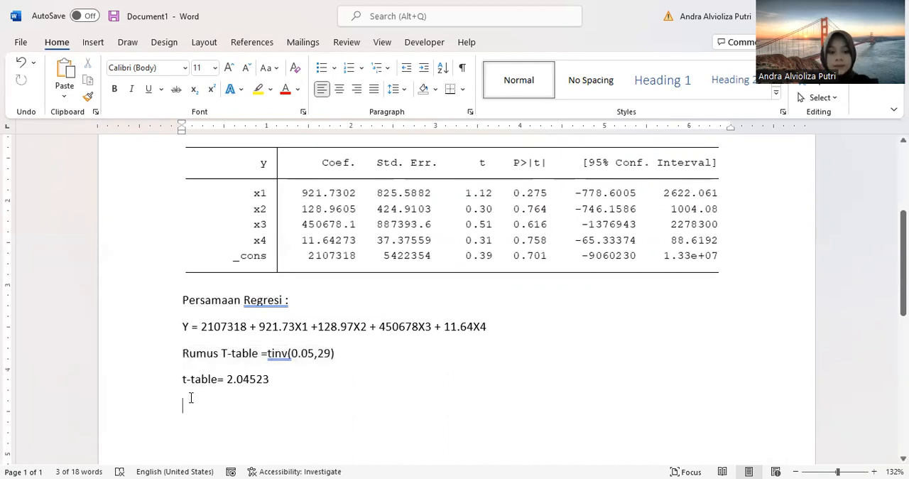
pyautogui.hotkey('ctrl', 'v')
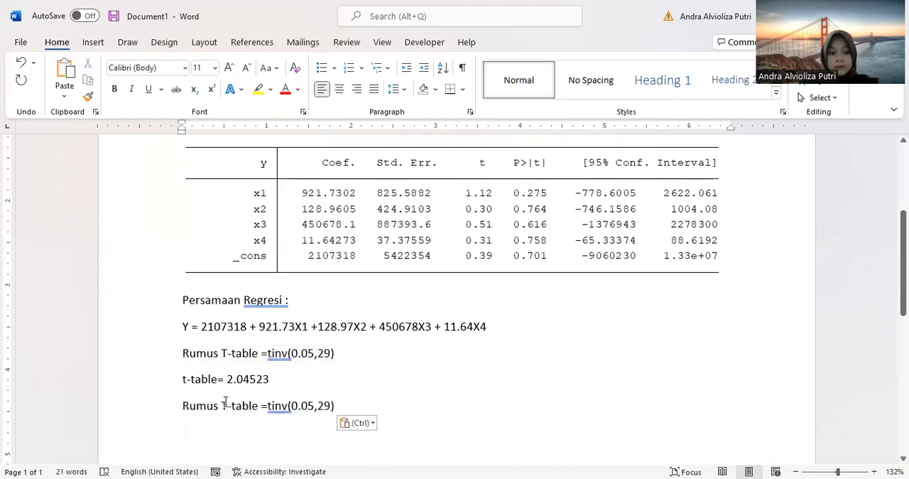
# Step: Change the duplicated formula line to read "Rumus F-table =finv(0.05,4,29)"
pyautogui.click(227, 406)
pyautogui.press('BackSpace')
pyautogui.write('F')
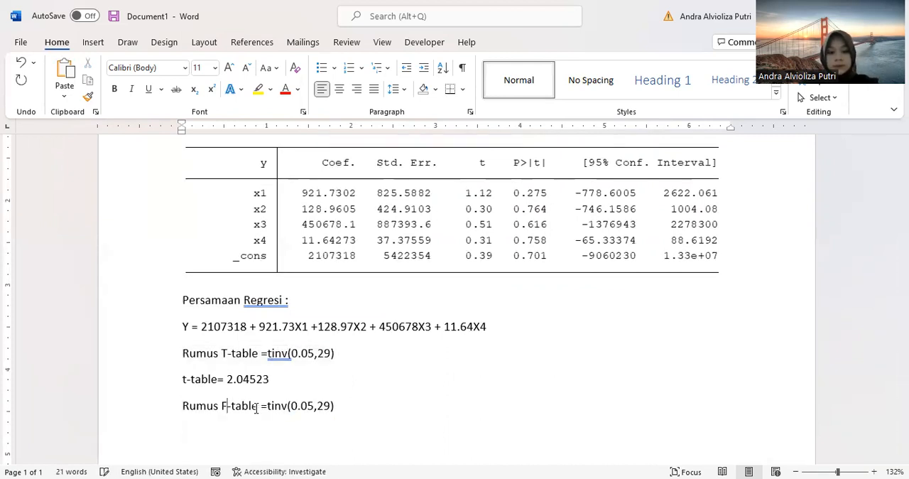
pyautogui.click(271, 406)
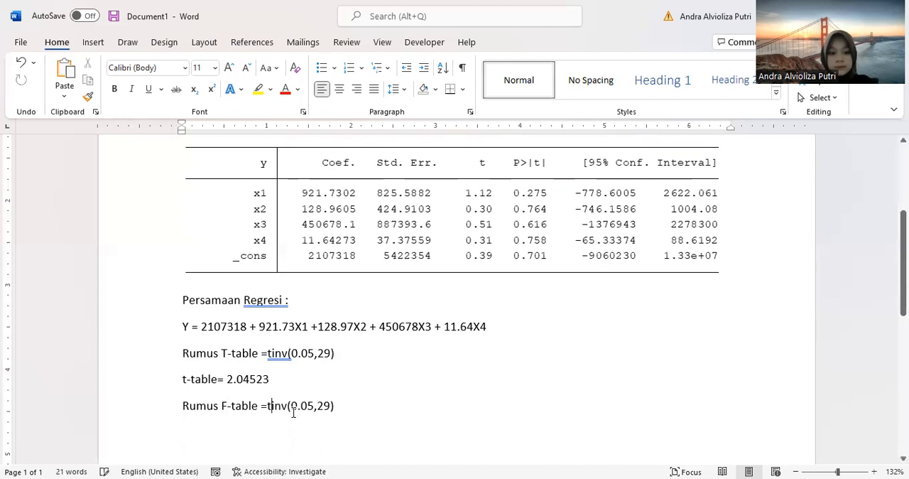
pyautogui.press('BackSpace')
pyautogui.write('f')
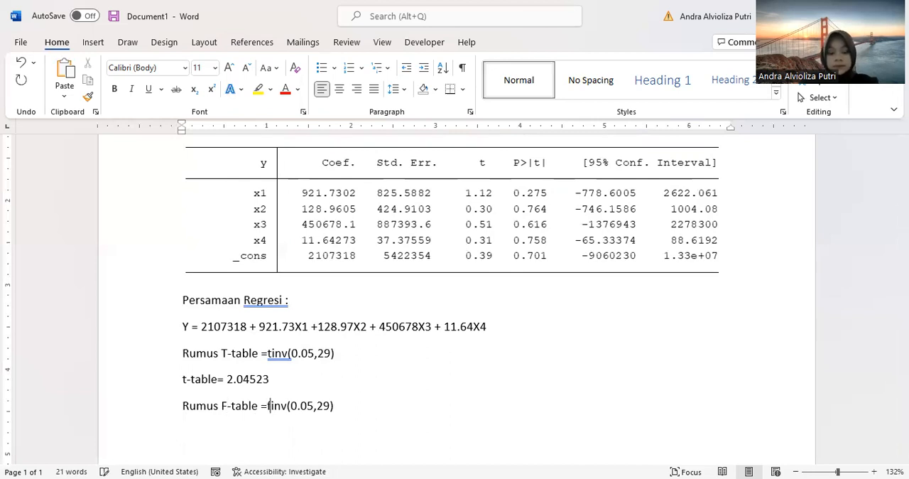
pyautogui.click(317, 405)
pyautogui.write('4,')
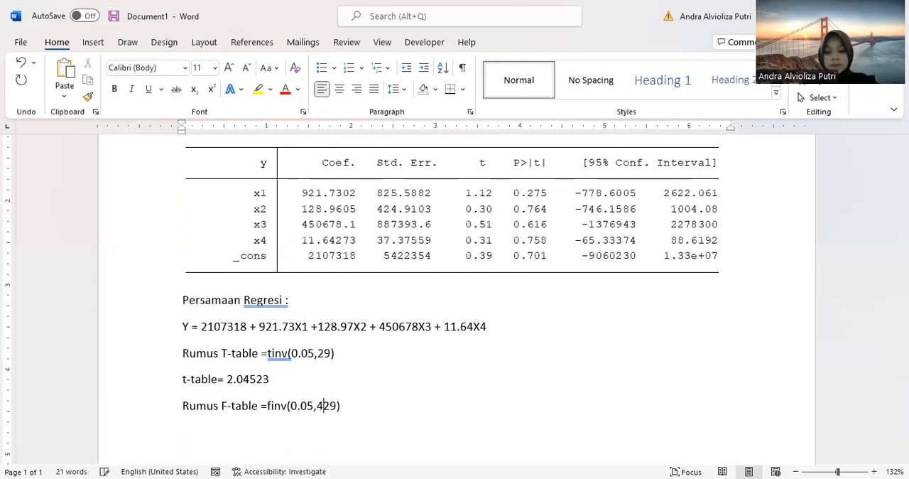
pyautogui.click(357, 406)
pyautogui.press('Return')
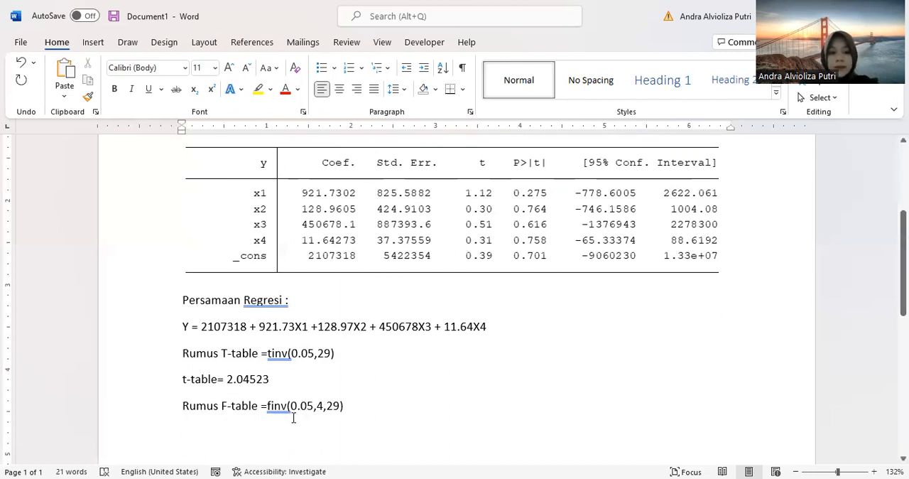
pyautogui.moveTo(287, 409); pyautogui.dragTo(271, 411)
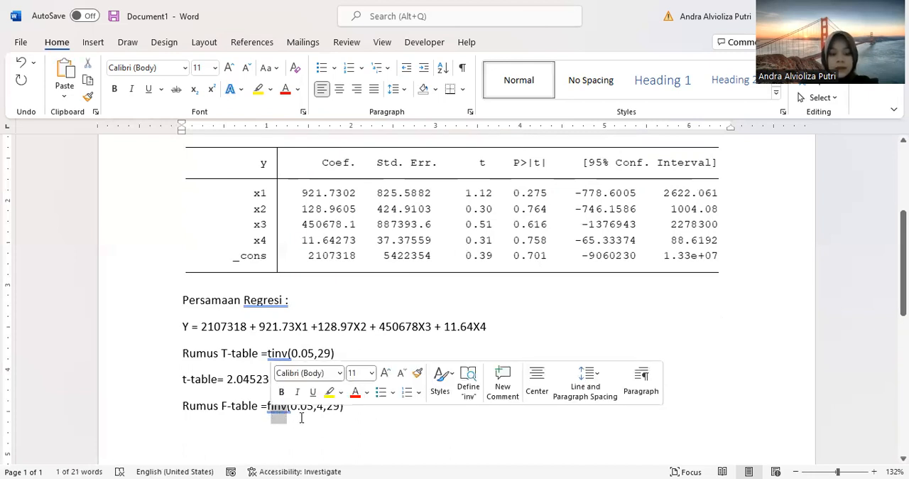
pyautogui.click(301, 411)
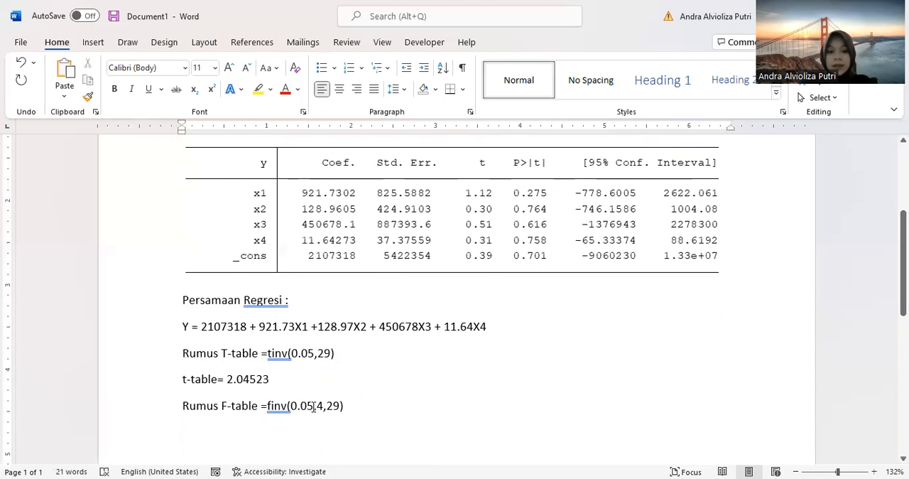
pyautogui.moveTo(313, 405); pyautogui.dragTo(299, 412)
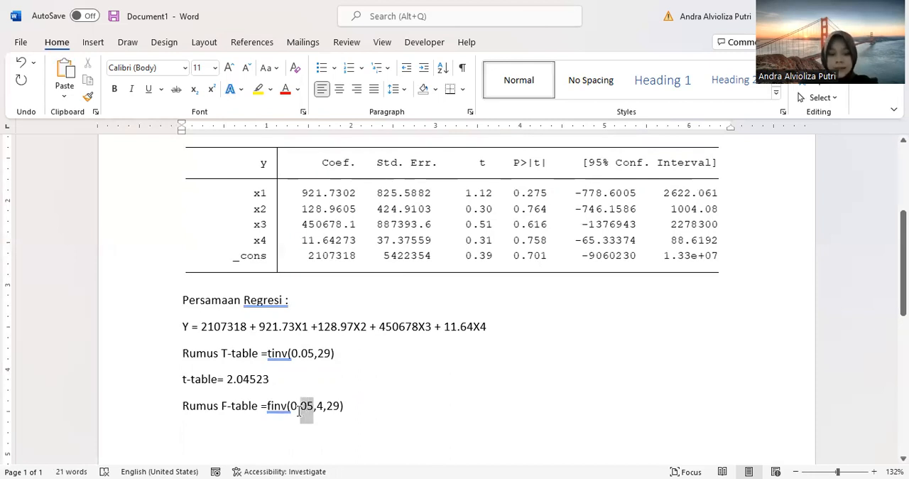
pyautogui.click(324, 408)
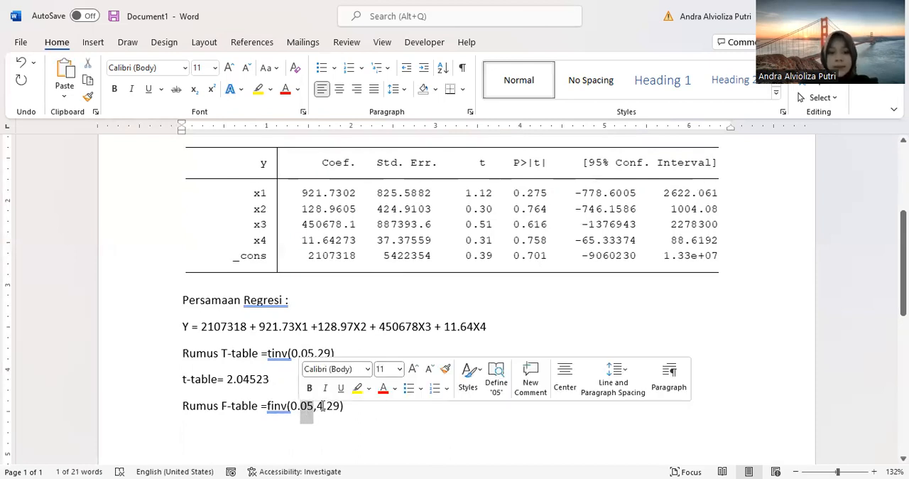
# Step: Add the line "f-table =2.7013" below the F-table formula
pyautogui.click(360, 413)
pyautogui.press('Return')
pyautogui.write('f')
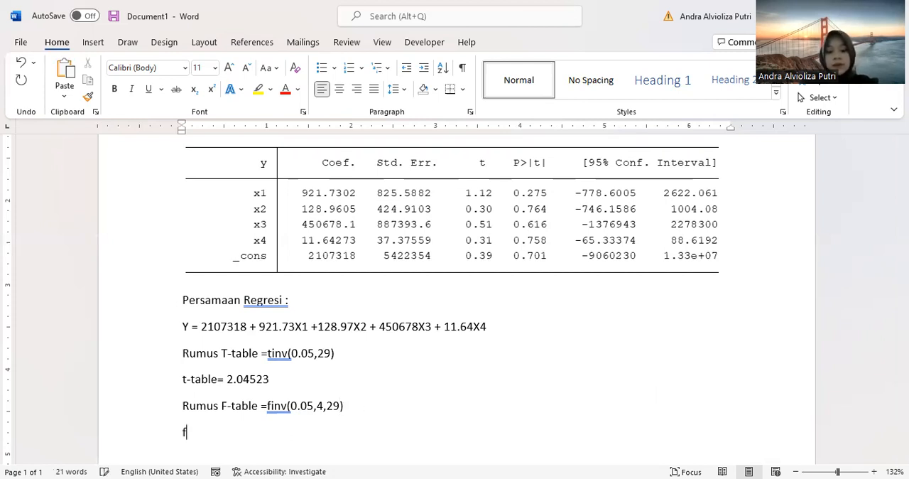
pyautogui.write('-table')
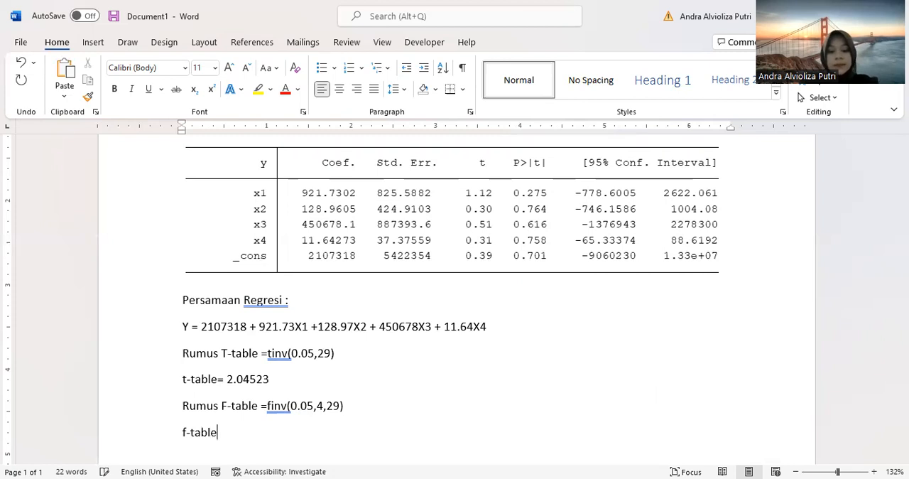
pyautogui.write(' =')
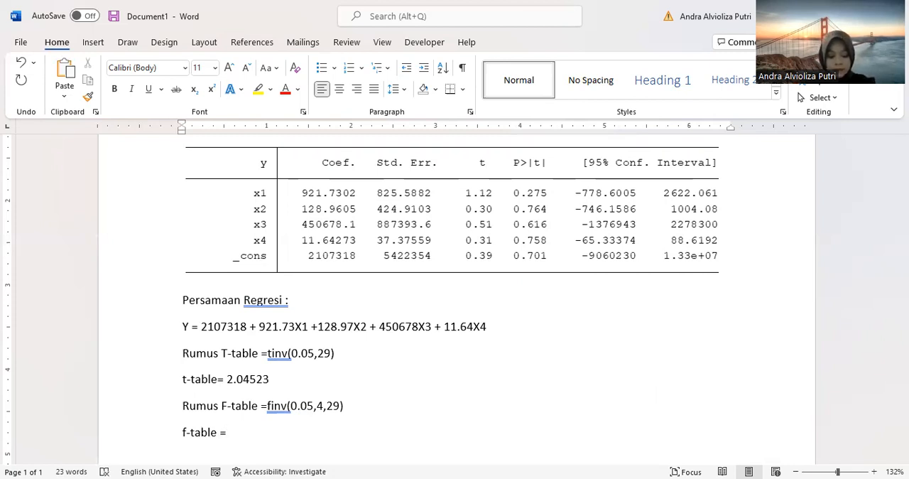
pyautogui.write('2.')
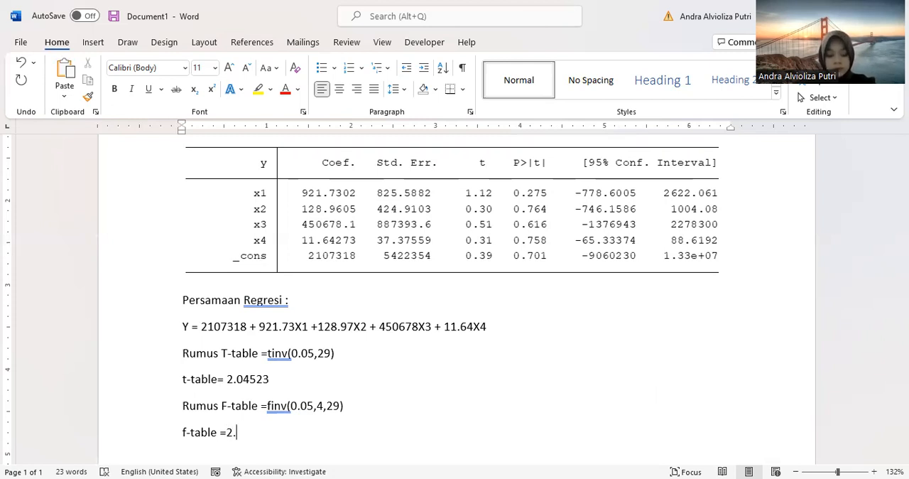
pyautogui.write('7013')
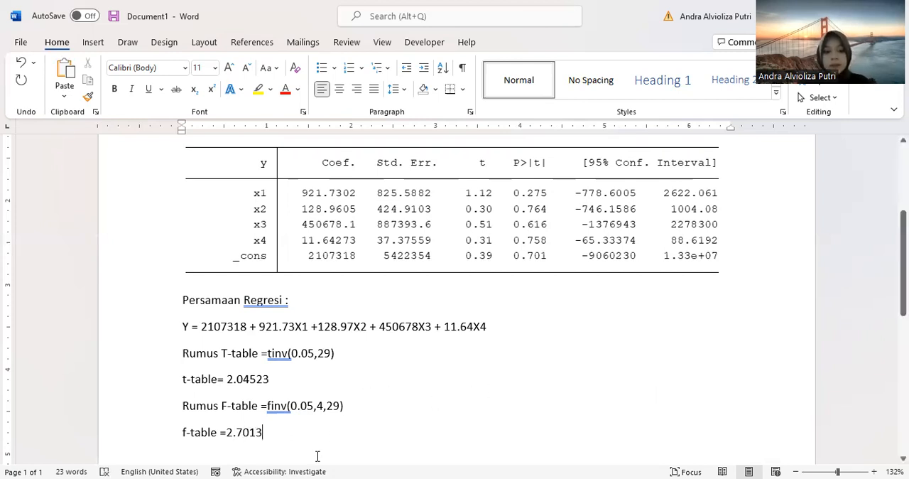
# Step: Review the regression output's F statistic, R-squared and coefficient t values alongside the t-table and f-table values
pyautogui.scroll(1, 386, 363)
pyautogui.scroll(3, 385, 364)
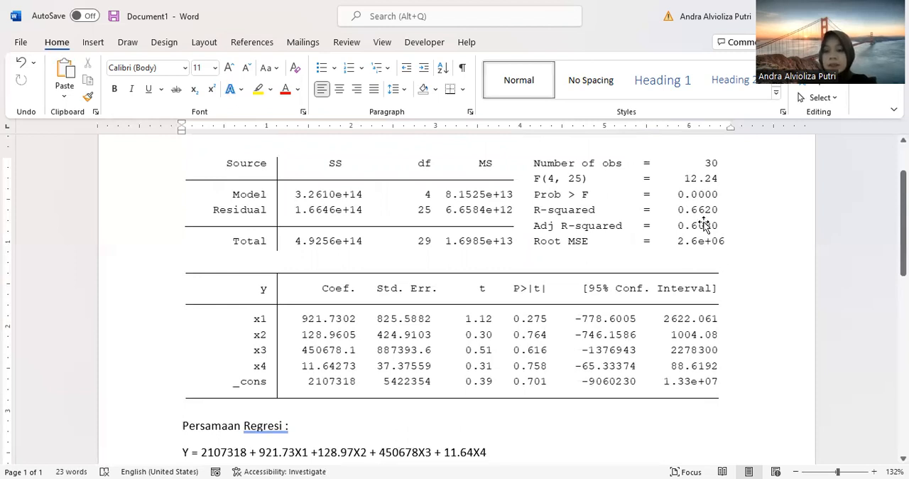
pyautogui.scroll(-5, 636, 270)
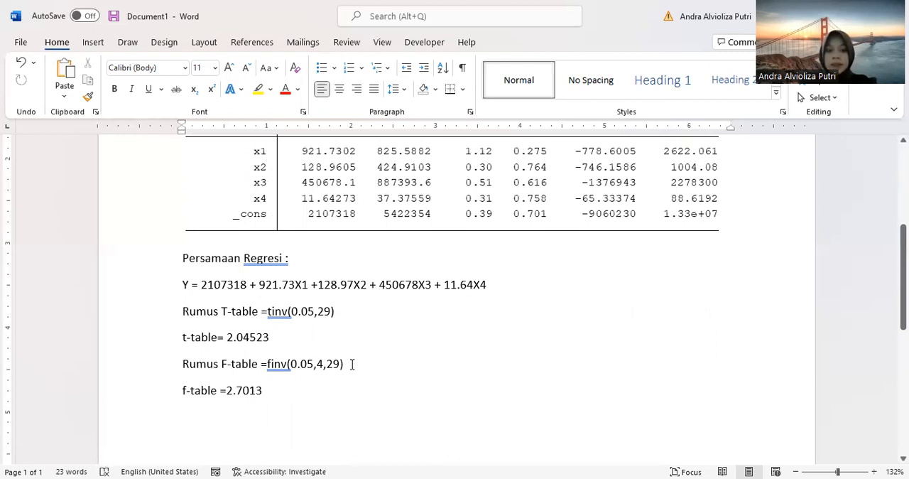
pyautogui.scroll(1, 321, 375)
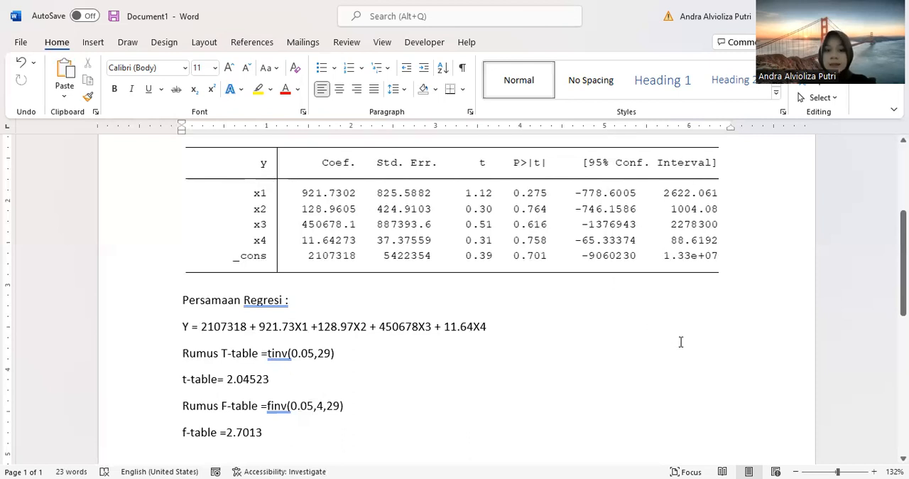
pyautogui.scroll(3, 676, 336)
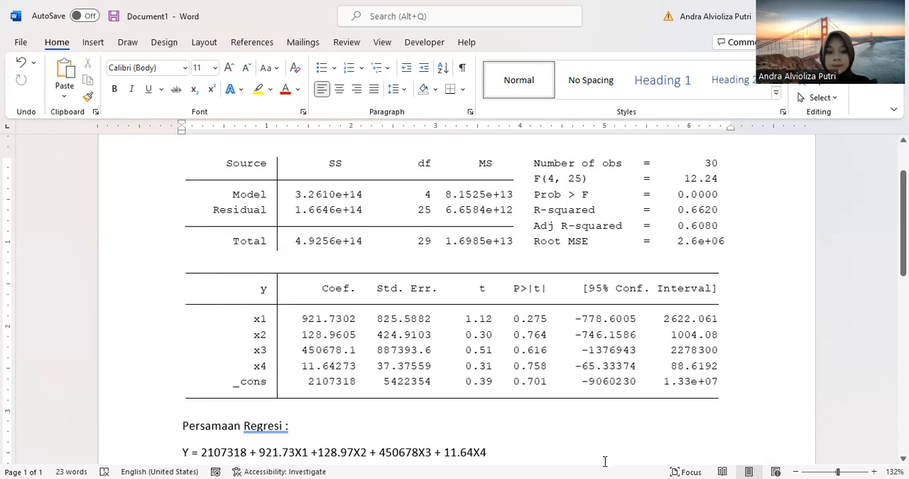
# Step: Begin a new line below the f-table value
pyautogui.scroll(-2, 552, 458)
pyautogui.click(383, 450)
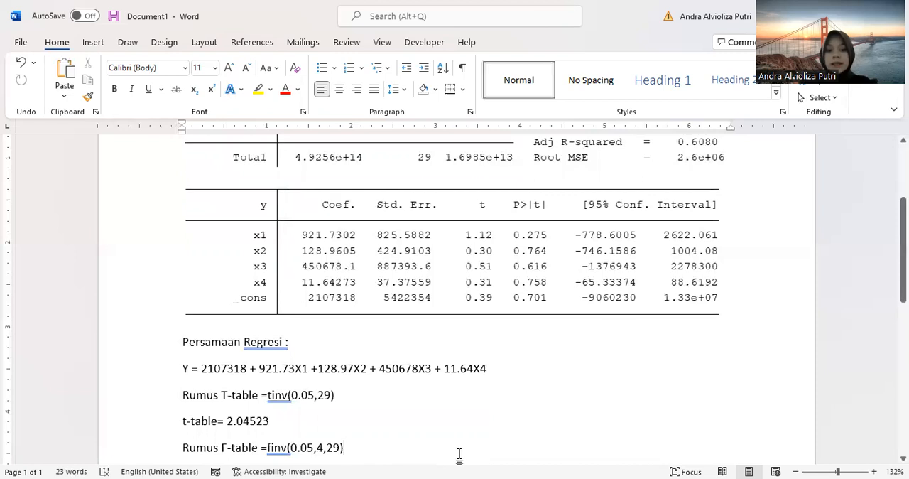
pyautogui.scroll(-1, 459, 455)
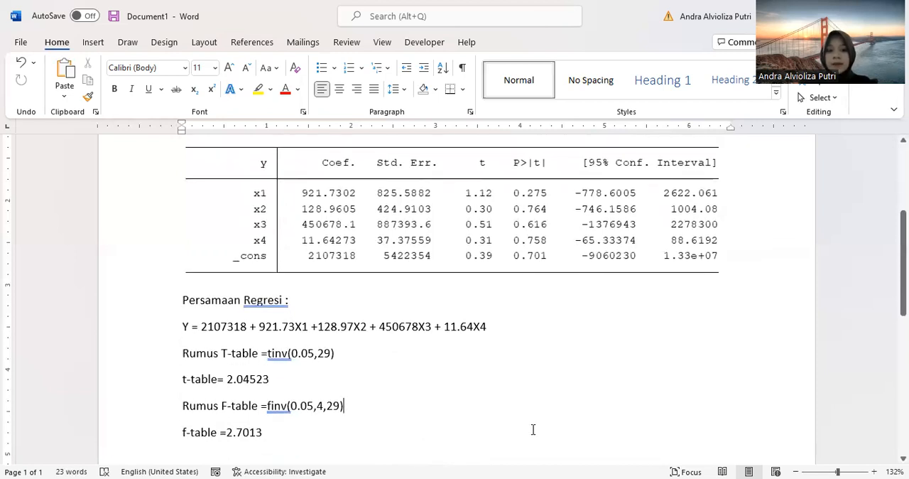
pyautogui.click(278, 437)
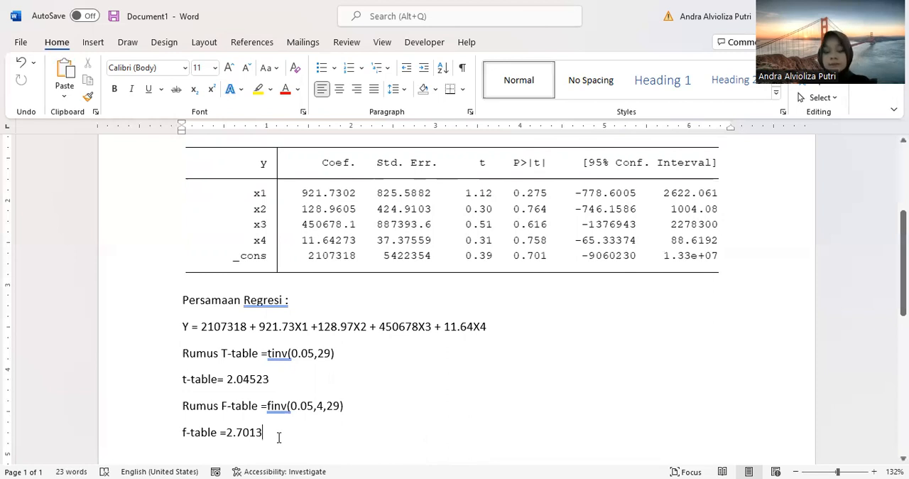
pyautogui.press('Return')
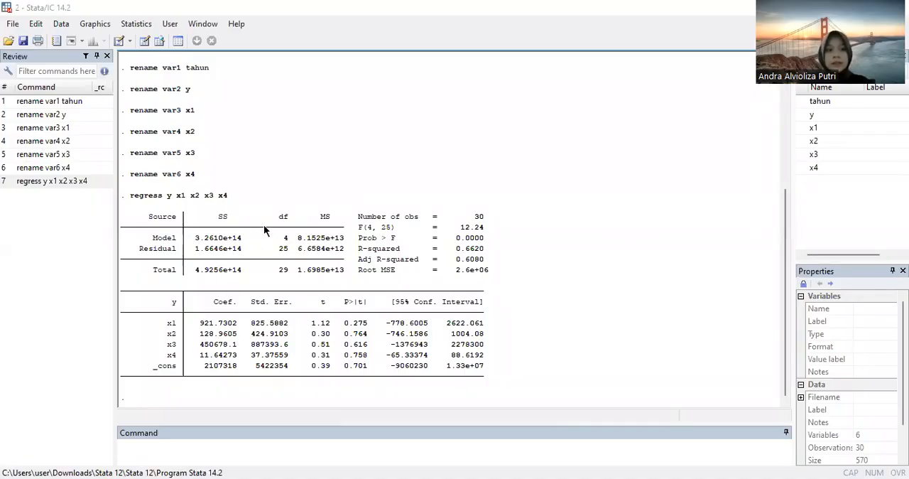
# Step: Run the Breusch-Pagan/Cook-Weisberg heteroskedasticity test using the regression's fitted values and examine its Prob > chi2 line
pyautogui.click(135, 27)
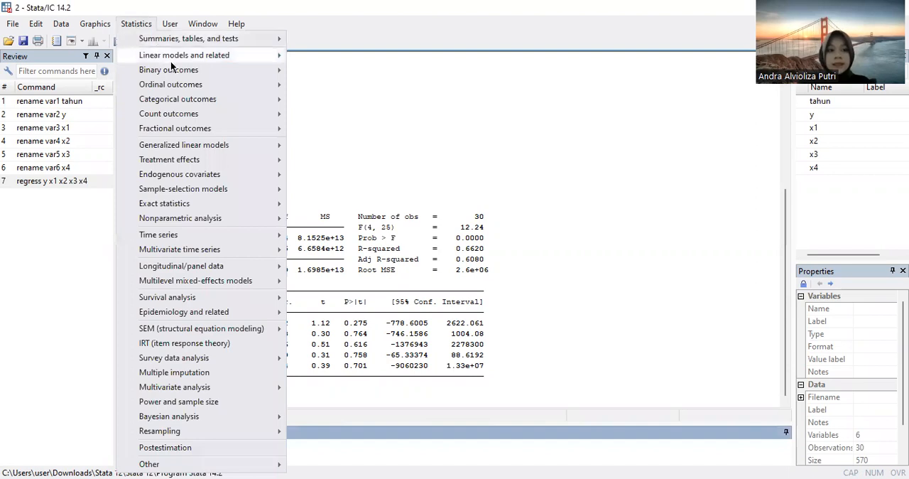
pyautogui.moveTo(175, 62)
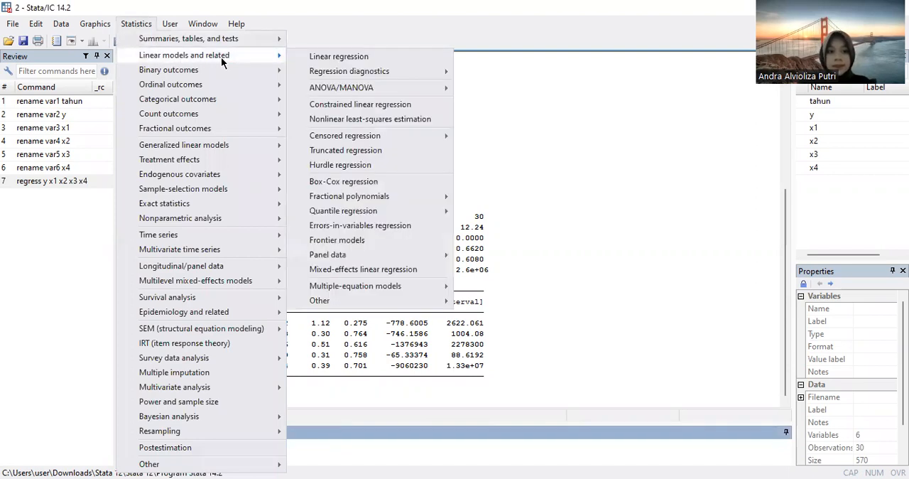
pyautogui.moveTo(353, 74)
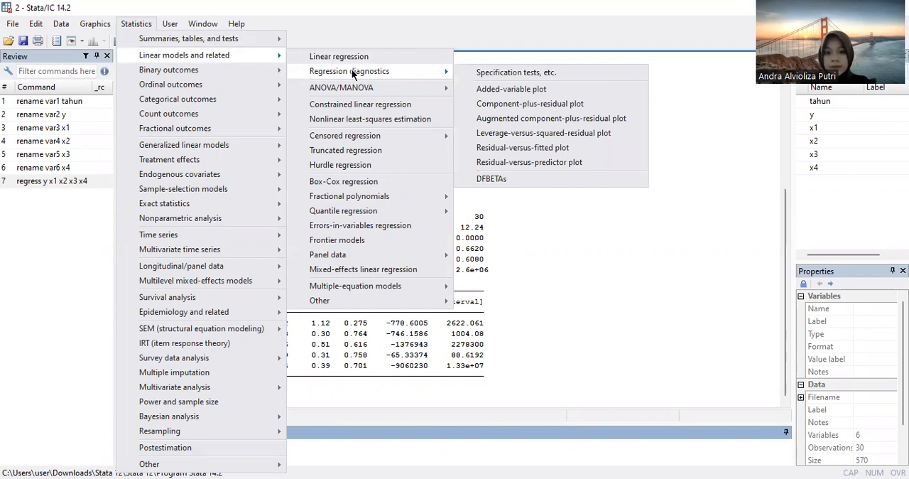
pyautogui.click(490, 75)
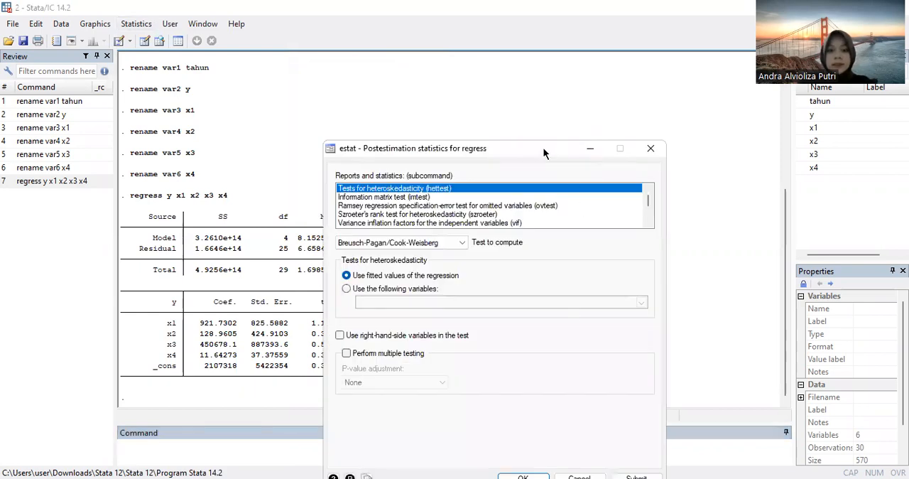
pyautogui.moveTo(543, 147); pyautogui.dragTo(589, 66)
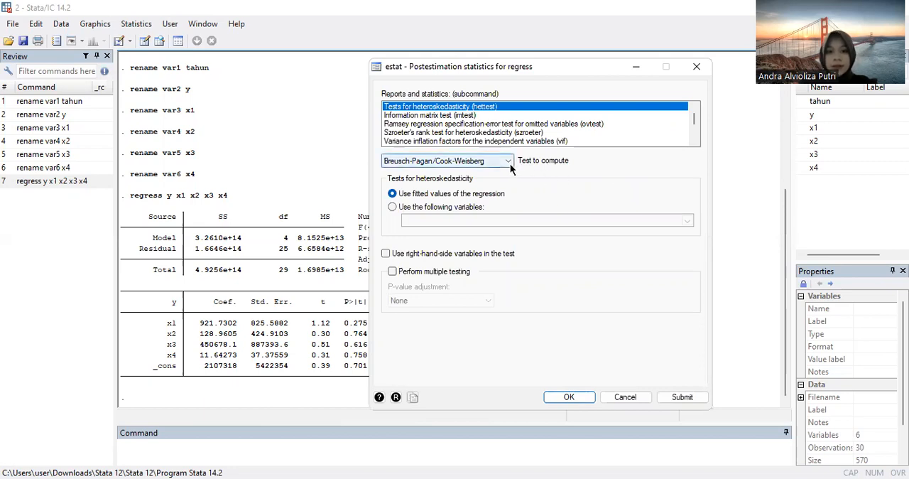
pyautogui.click(508, 162)
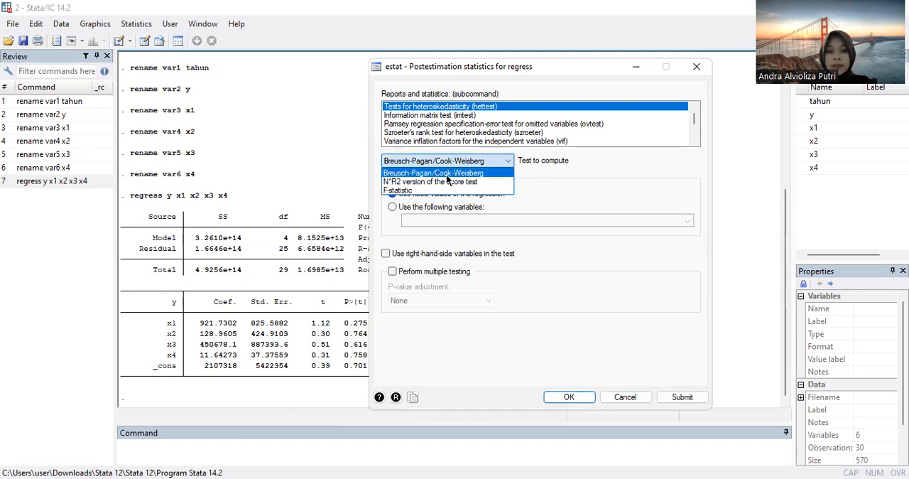
pyautogui.click(447, 174)
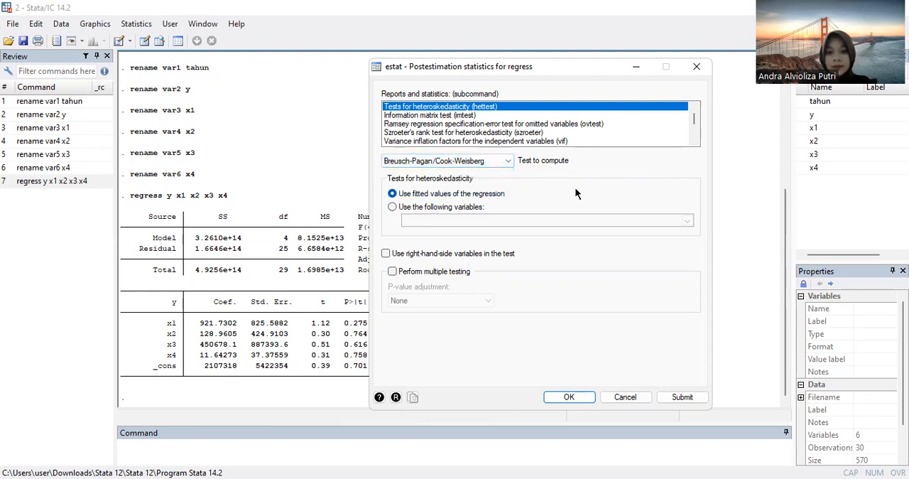
pyautogui.click(568, 397)
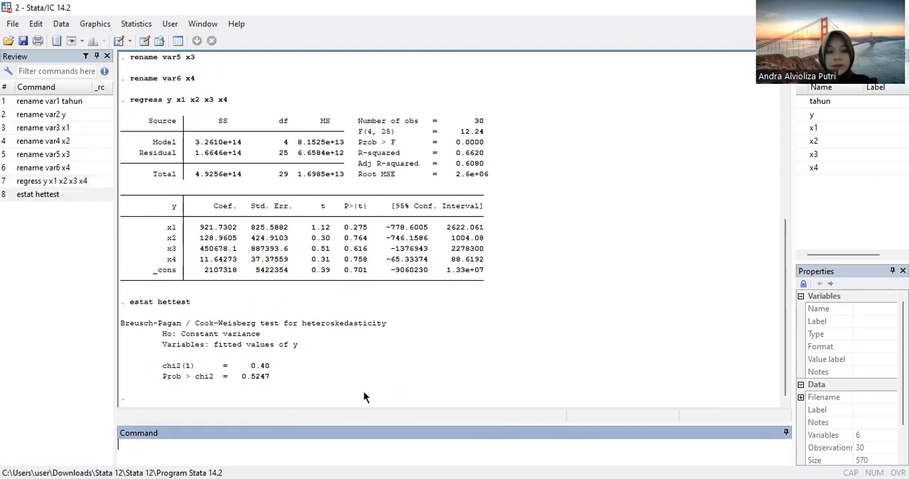
pyautogui.moveTo(125, 118); pyautogui.dragTo(420, 386)
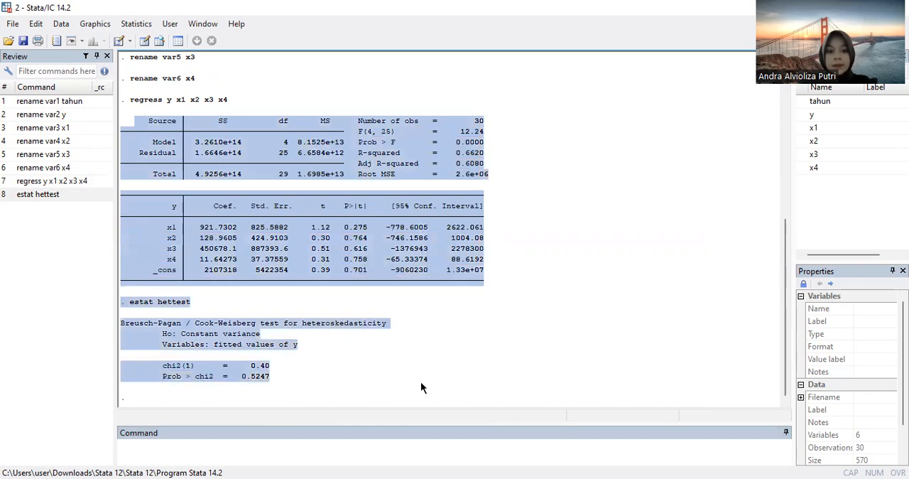
pyautogui.click(313, 367)
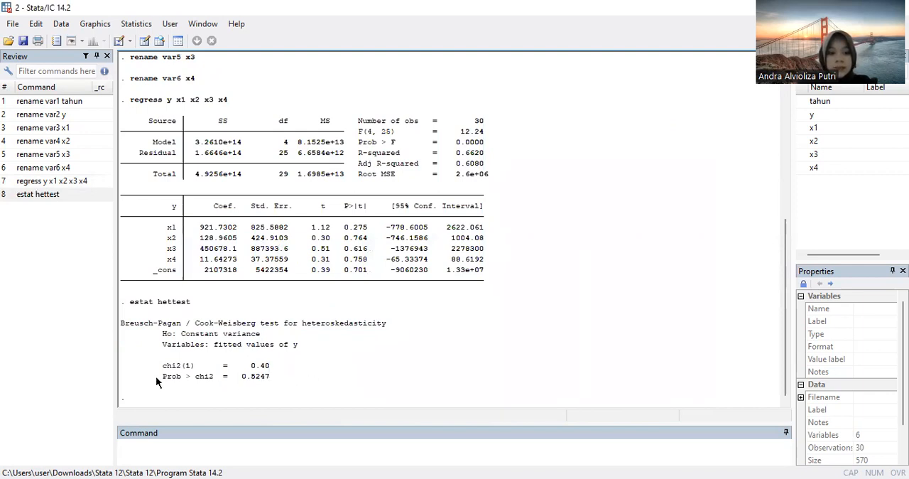
pyautogui.moveTo(216, 384); pyautogui.dragTo(265, 384)
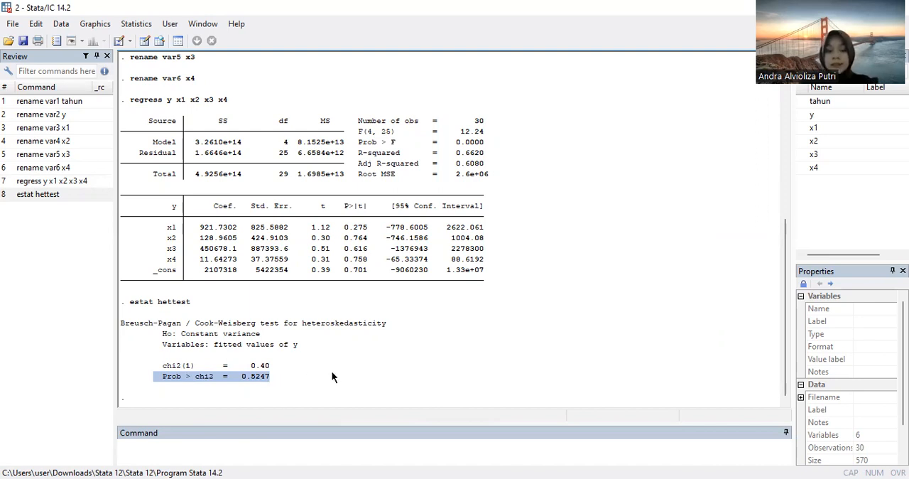
pyautogui.click(270, 387)
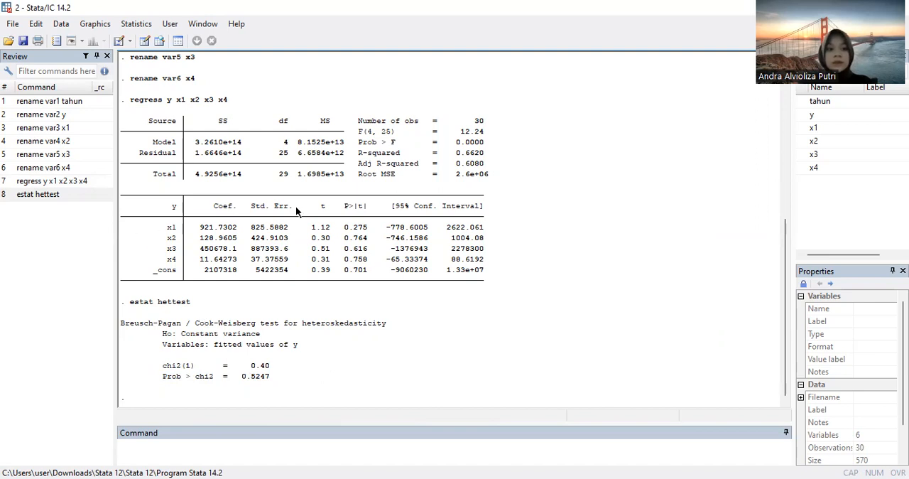
pyautogui.click(137, 24)
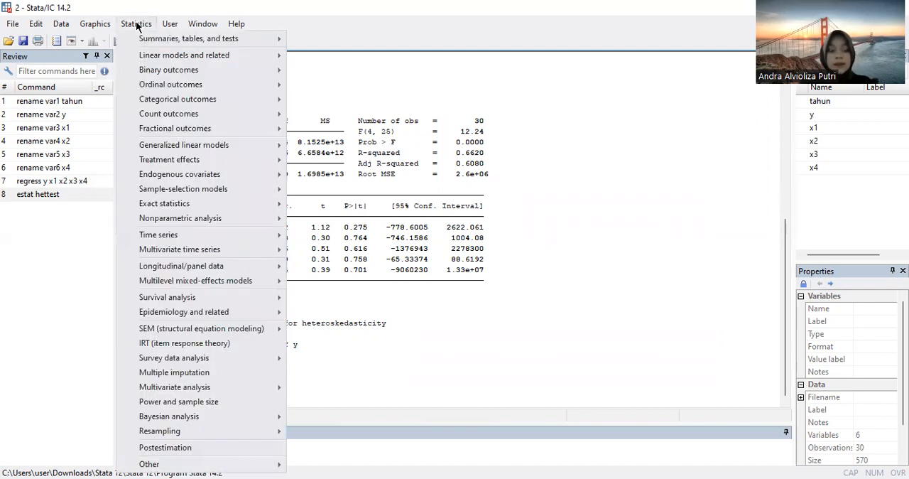
pyautogui.moveTo(147, 60)
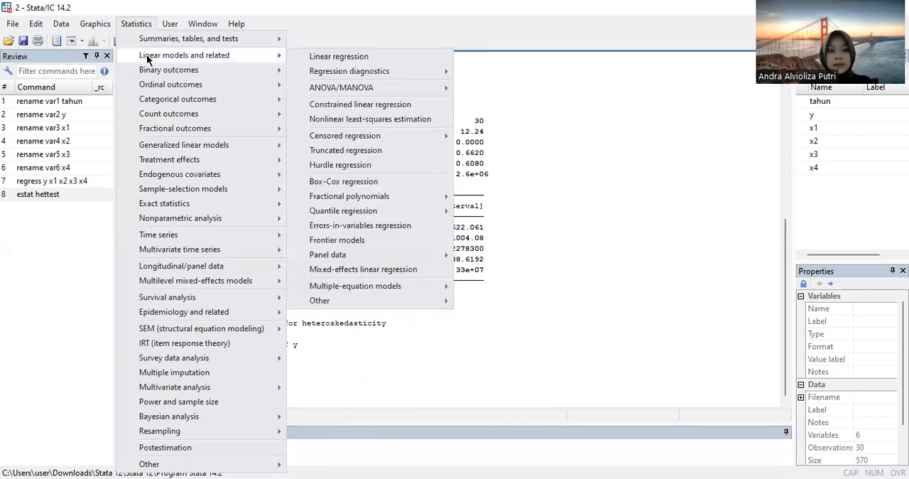
pyautogui.click(353, 56)
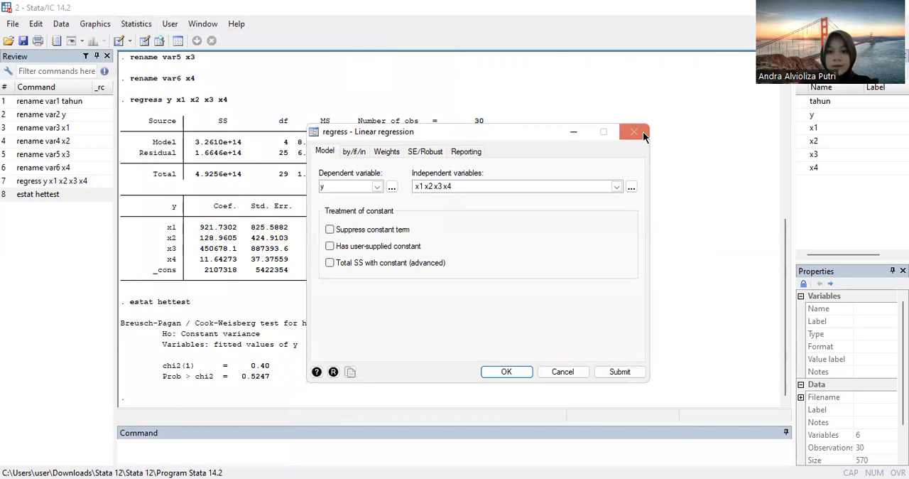
pyautogui.click(634, 132)
# Step: Compute the variance inflation factors for the regression's independent variables and examine the VIF table
pyautogui.click(130, 25)
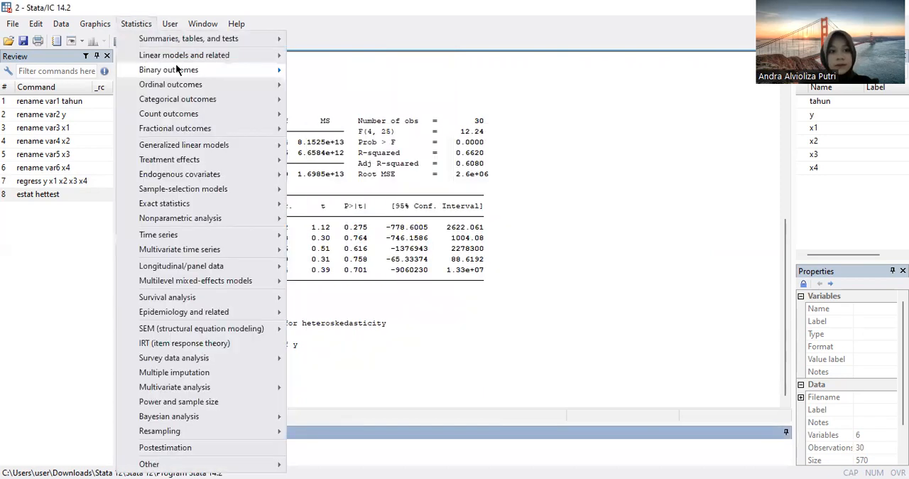
pyautogui.moveTo(213, 54)
pyautogui.moveTo(347, 72)
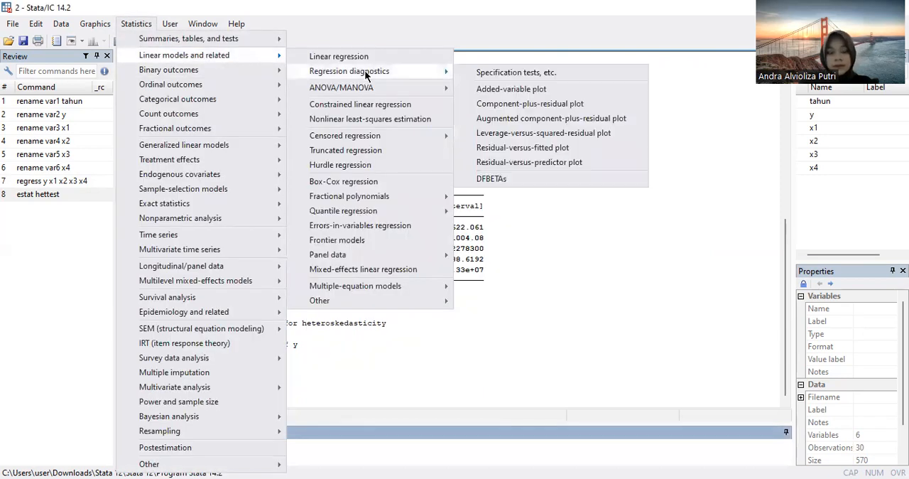
pyautogui.click(487, 74)
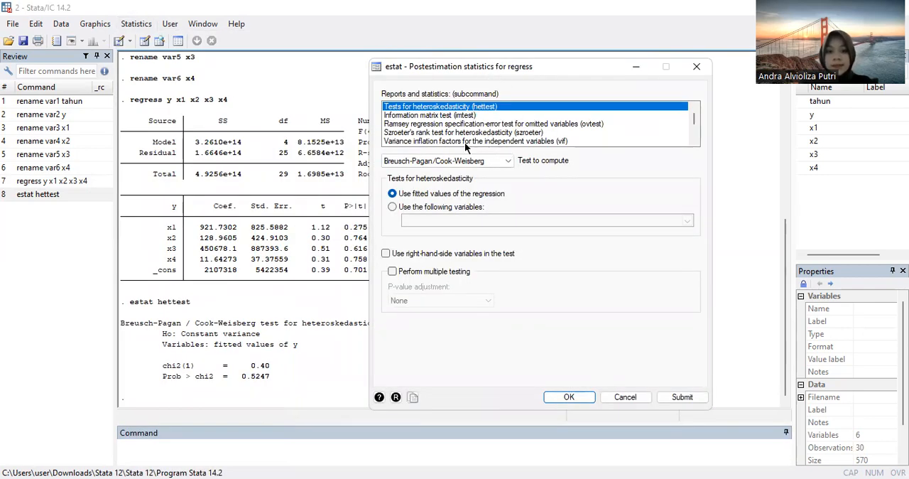
pyautogui.click(464, 142)
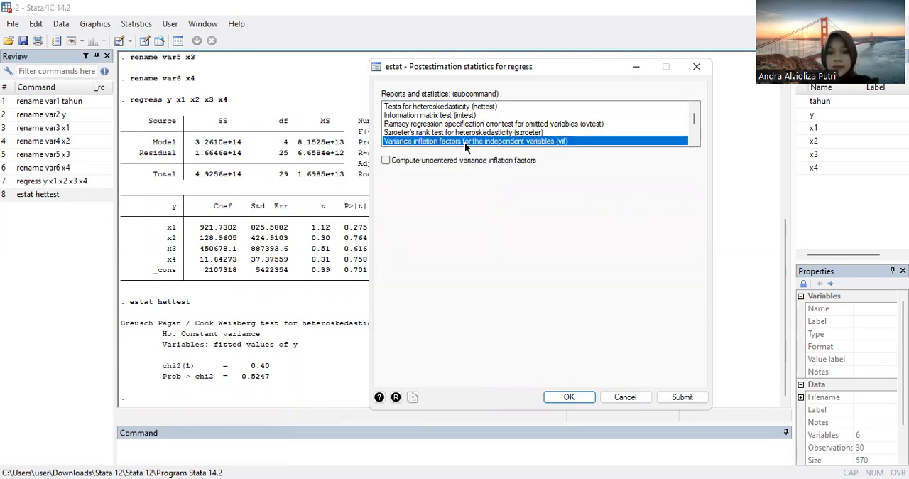
pyautogui.click(567, 397)
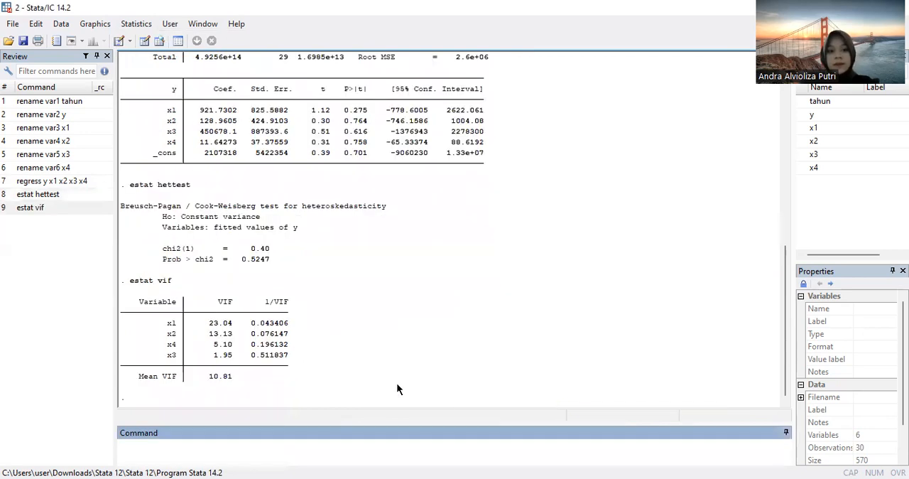
pyautogui.moveTo(130, 281); pyautogui.dragTo(265, 377)
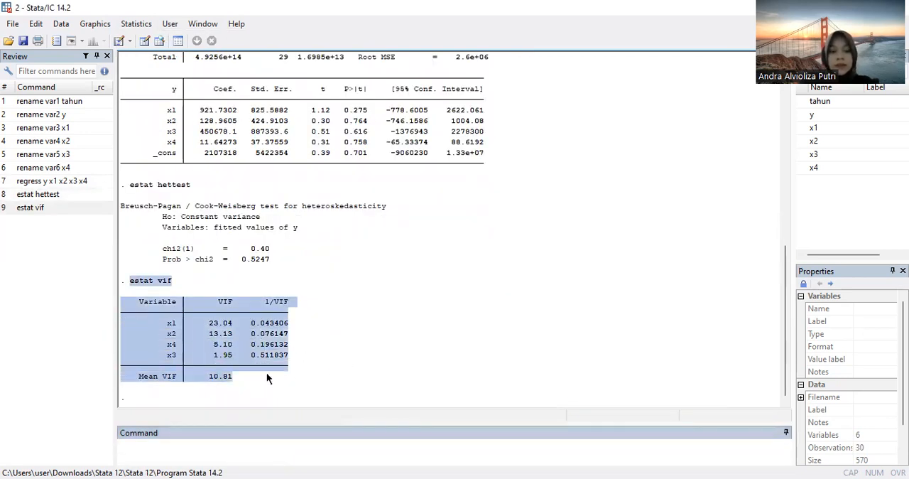
pyautogui.click(164, 350)
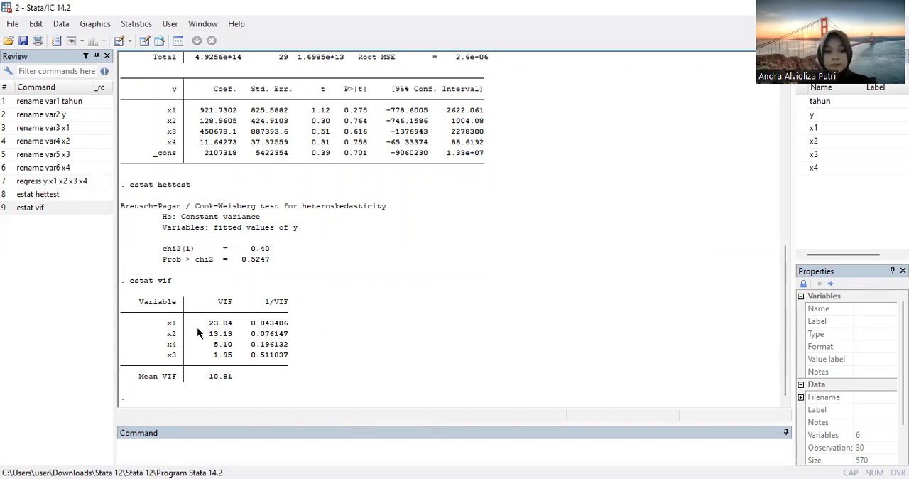
# Step: Run the skewness and kurtosis normality test on y, x1, x2, x3 and x4, and examine the Prob>chi2 values of x3 and x4
pyautogui.click(140, 25)
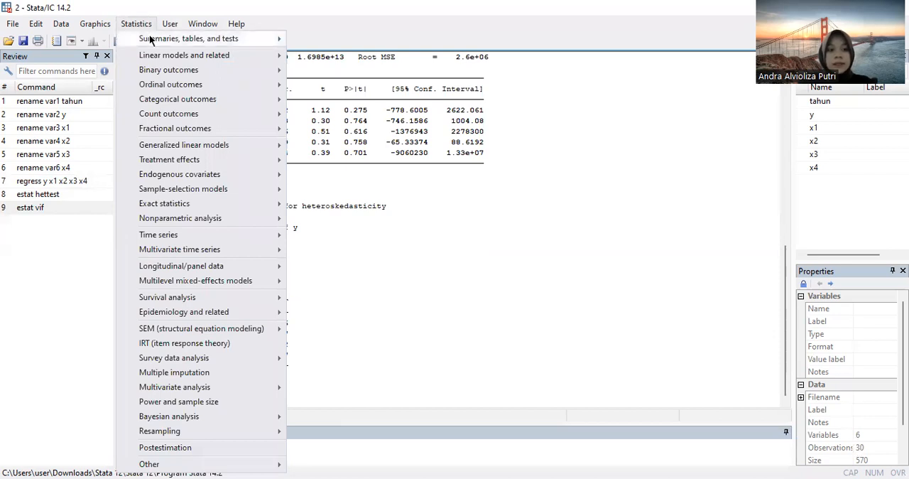
pyautogui.moveTo(151, 40)
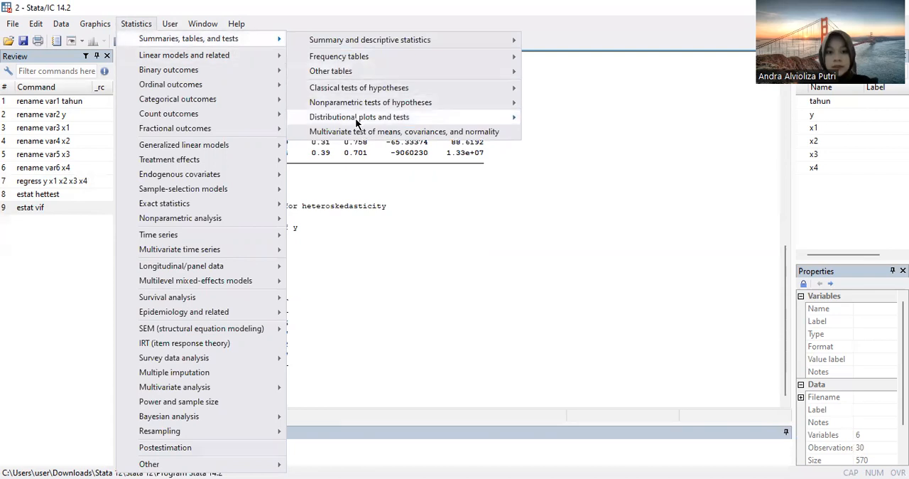
pyautogui.moveTo(357, 124)
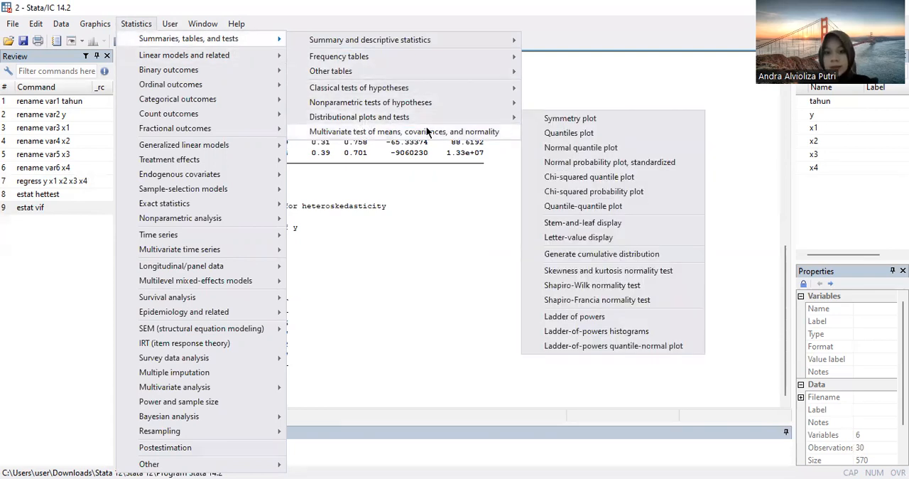
pyautogui.moveTo(456, 122)
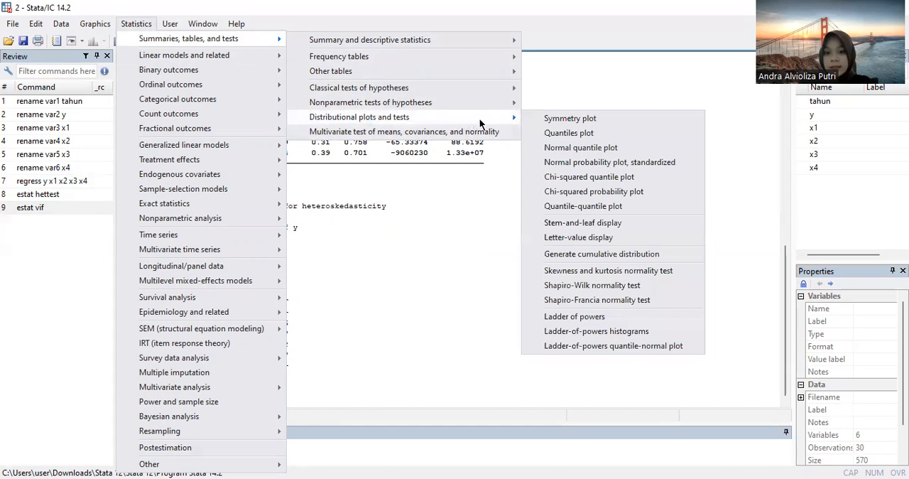
pyautogui.click(601, 272)
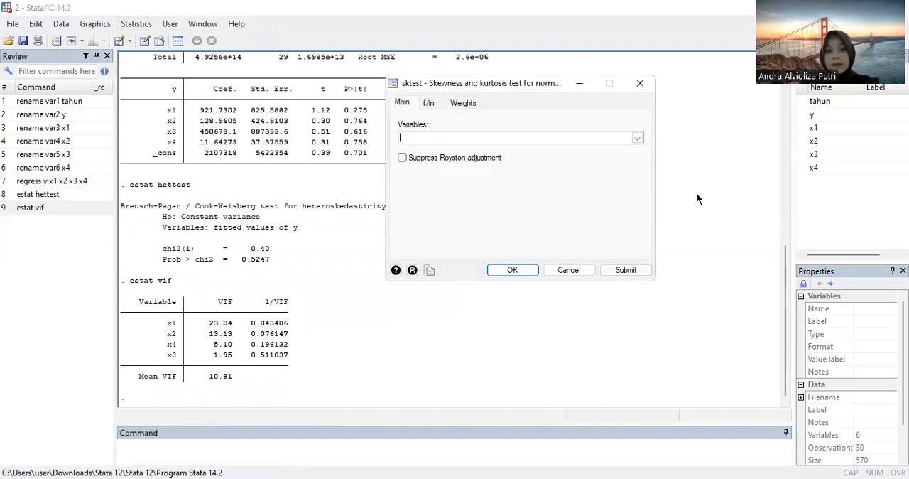
pyautogui.click(637, 138)
pyautogui.click(616, 159)
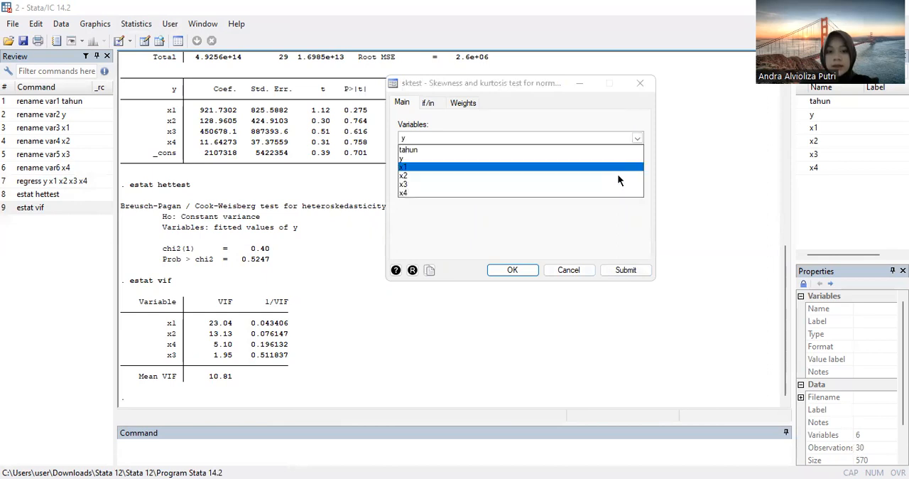
pyautogui.click(618, 174)
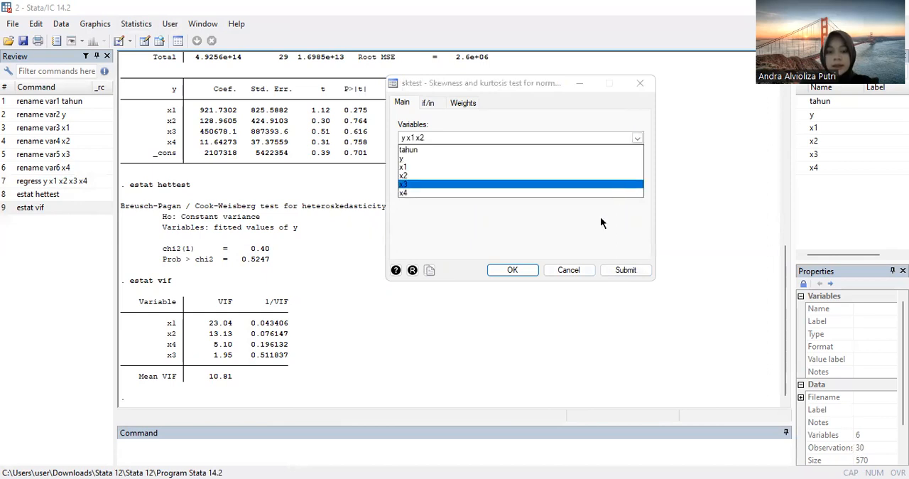
pyautogui.click(498, 227)
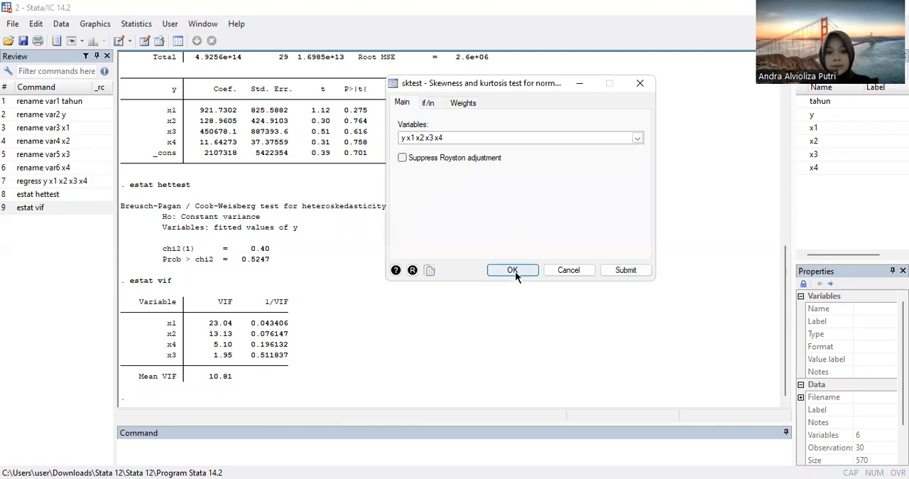
pyautogui.click(511, 270)
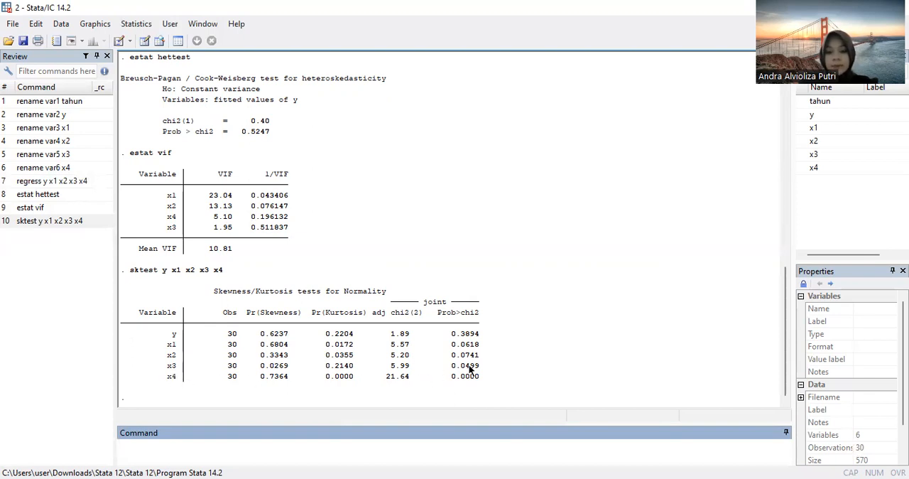
pyautogui.moveTo(451, 366); pyautogui.dragTo(481, 380)
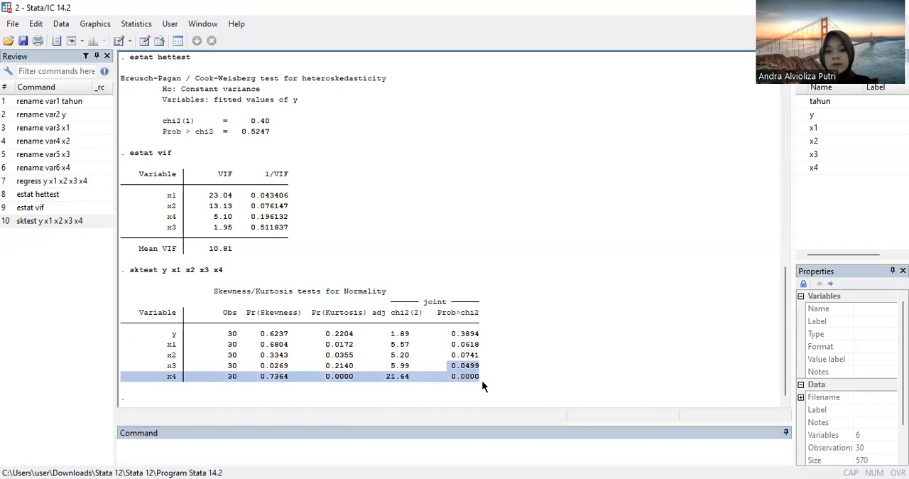
pyautogui.click(426, 380)
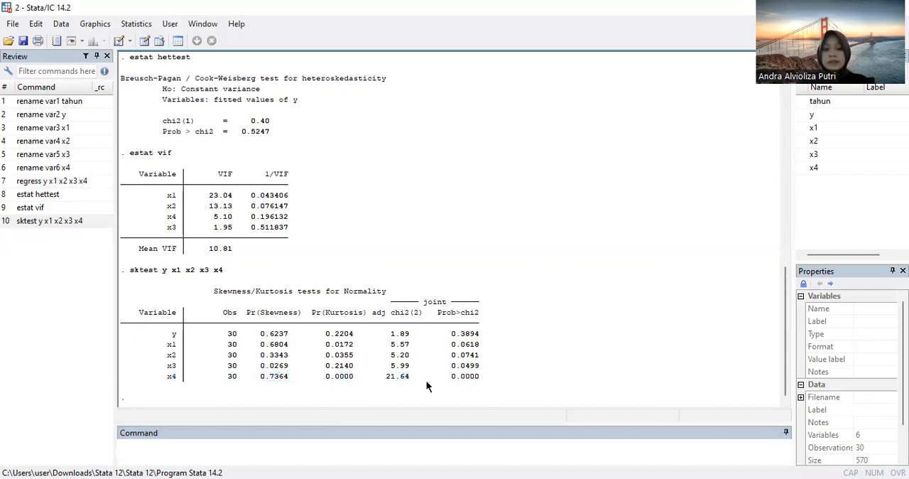